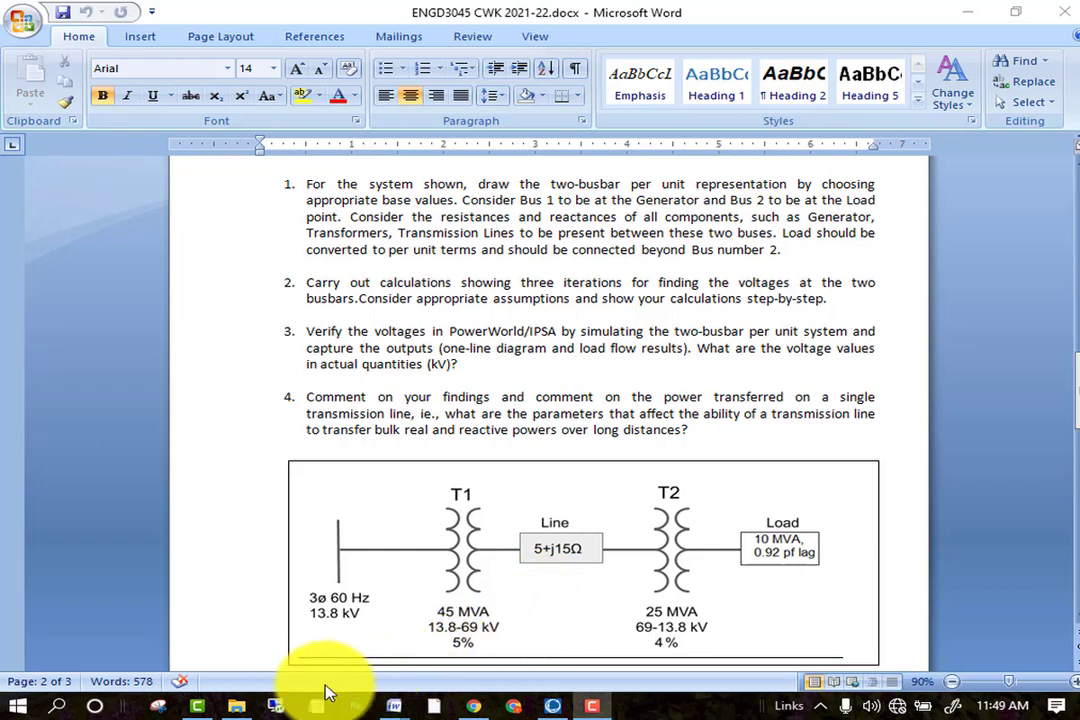
# Bring up Report final and scroll through the per-unit reactance calculations, including the XT2 transformer equation
pyautogui.moveTo(397, 708)
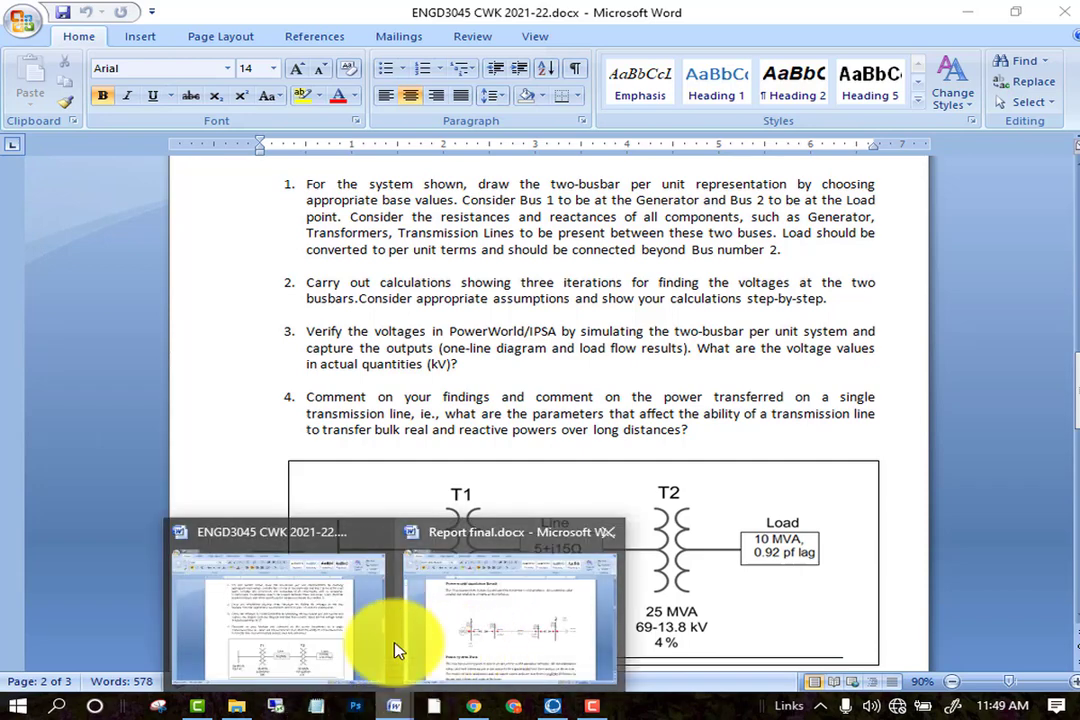
pyautogui.click(463, 632)
pyautogui.moveTo(1073, 292); pyautogui.dragTo(1075, 175)
pyautogui.scroll(-1, 574, 424)
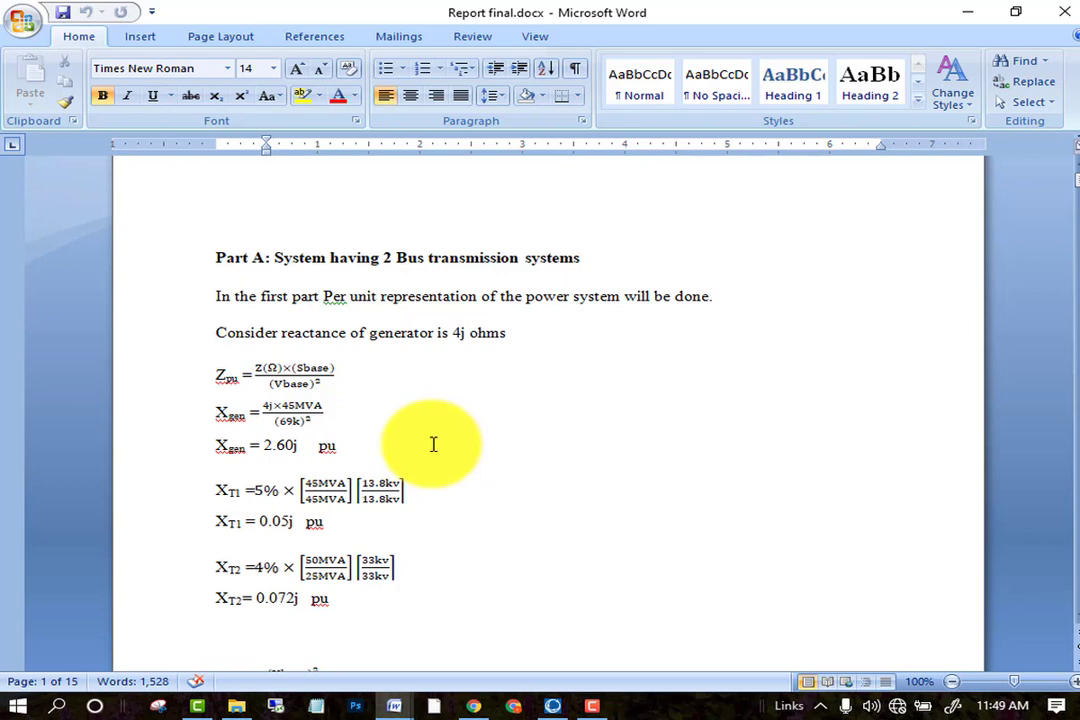
pyautogui.scroll(-1, 433, 444)
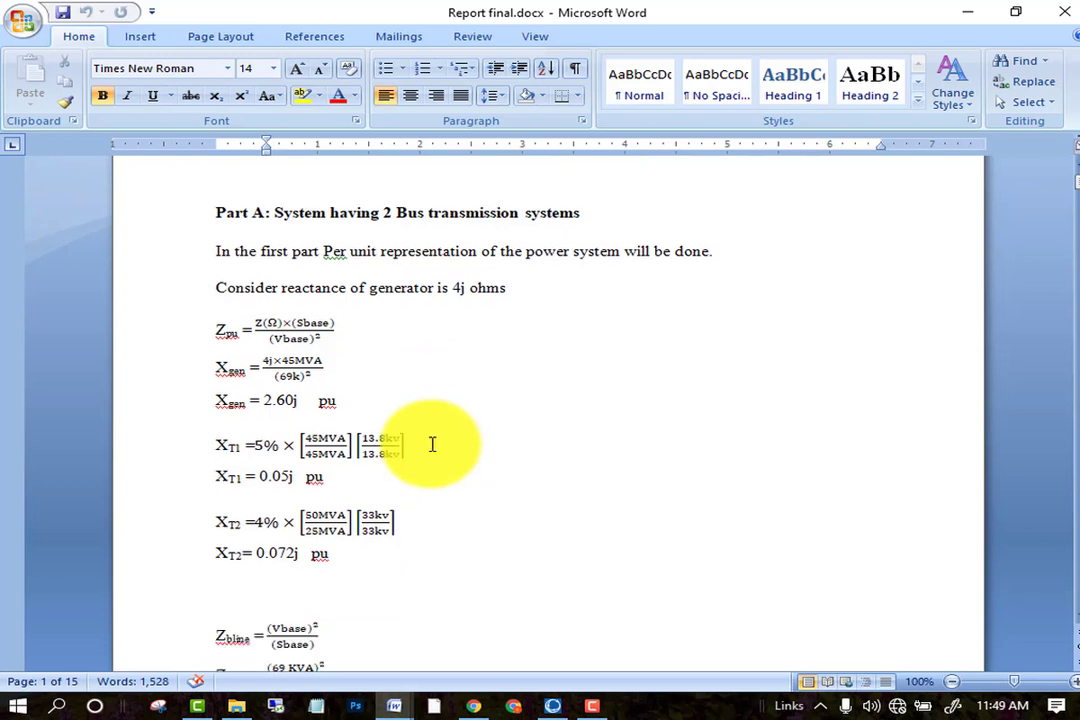
pyautogui.scroll(-1, 432, 444)
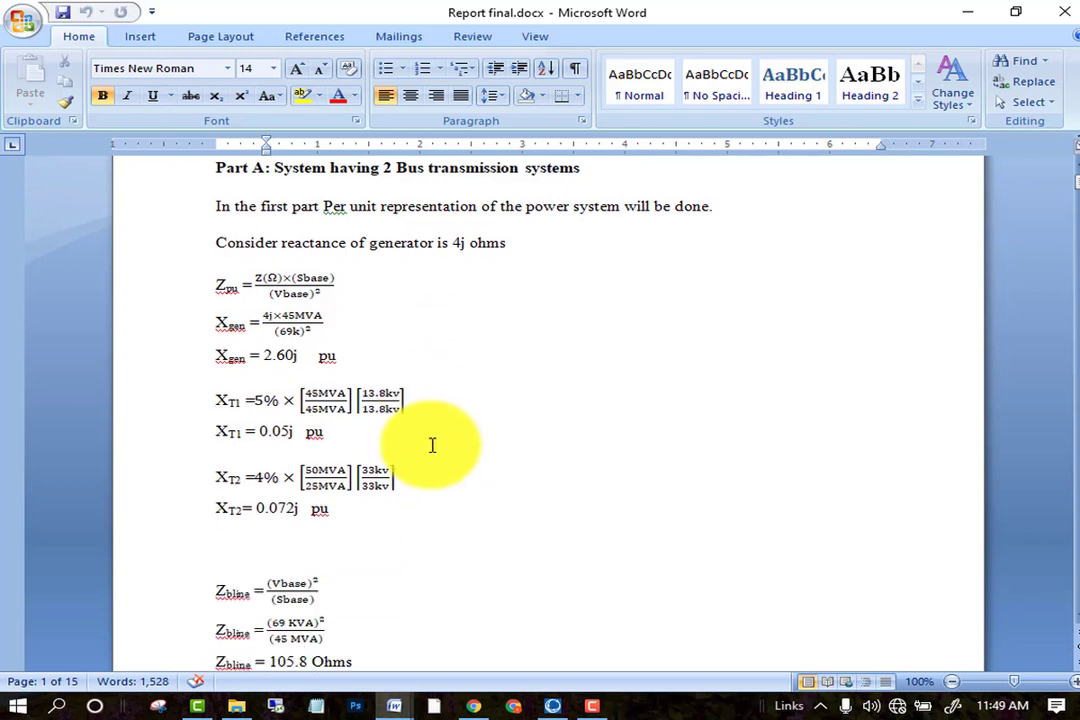
pyautogui.scroll(-1, 432, 444)
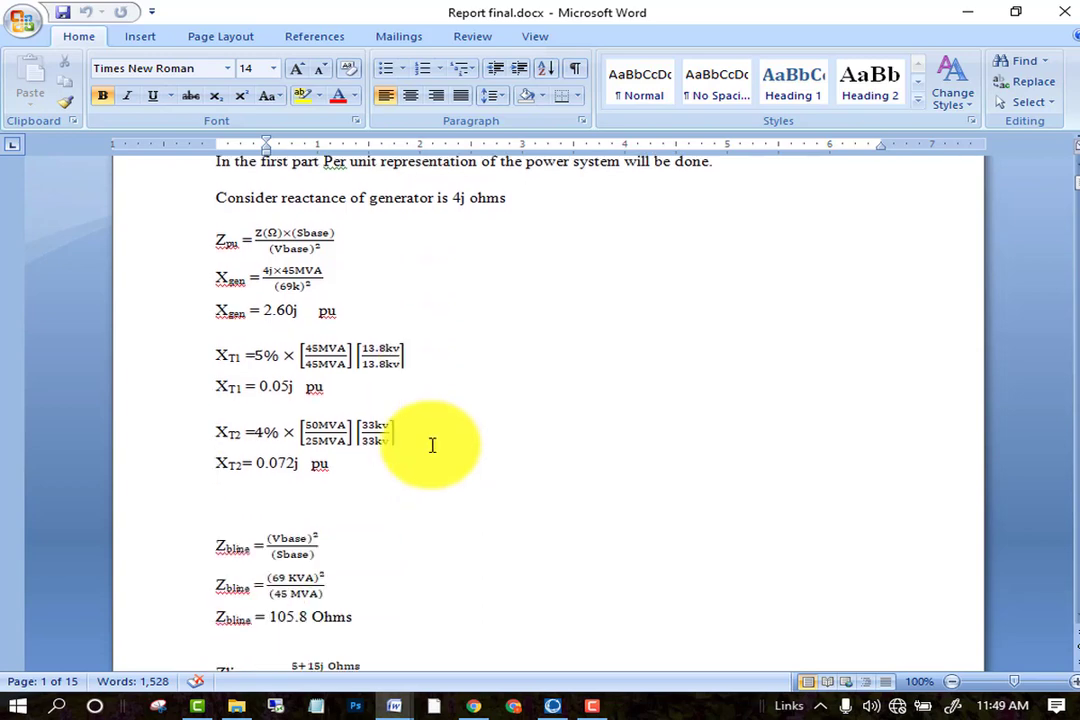
pyautogui.click(271, 440)
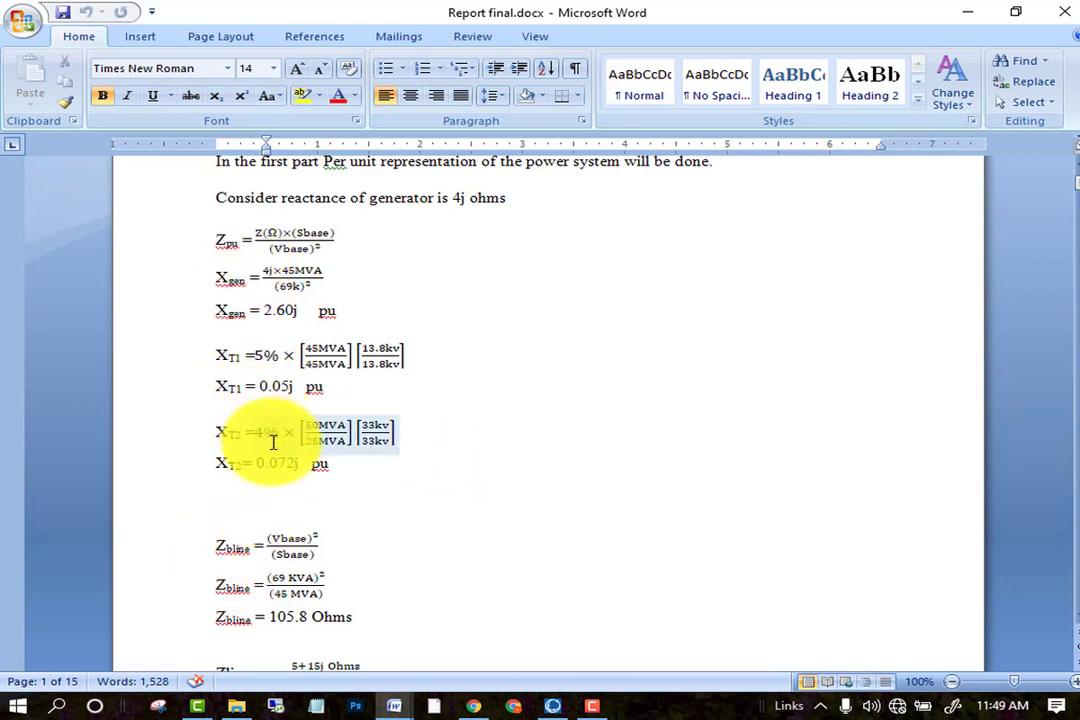
pyautogui.scroll(-1, 272, 443)
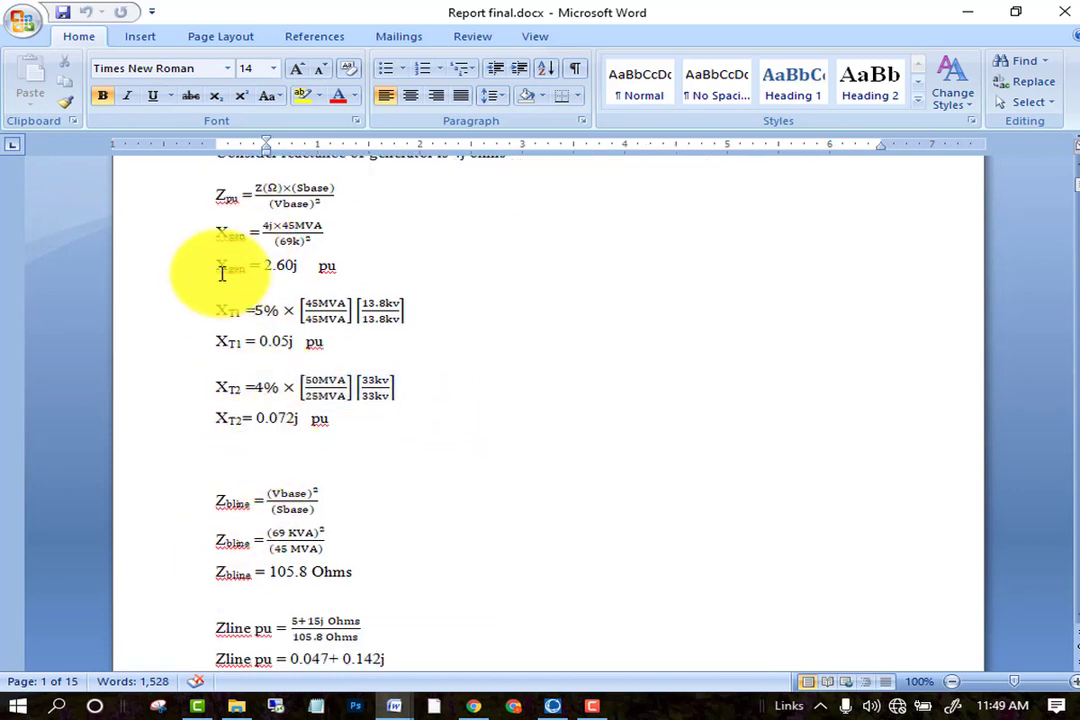
# Highlight the generator reactance result 2.60j pu and the per-unit load impedance result
pyautogui.moveTo(330, 268); pyautogui.dragTo(277, 266)
pyautogui.scroll(-1, 366, 441)
pyautogui.scroll(-2, 367, 476)
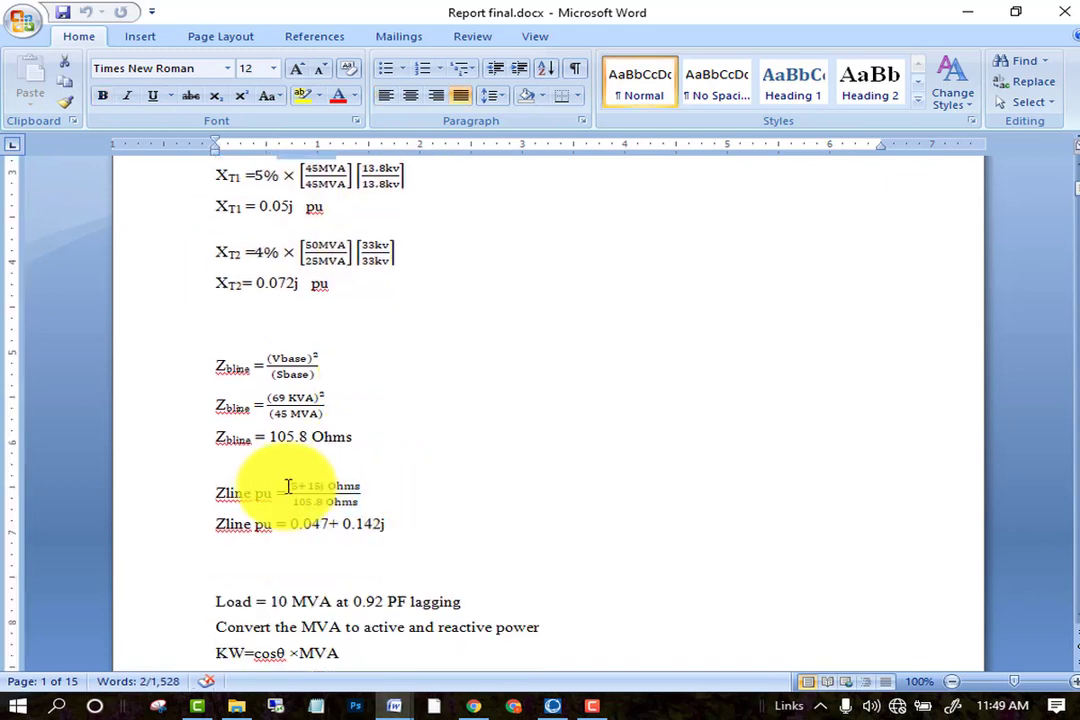
pyautogui.scroll(-3, 90, 475)
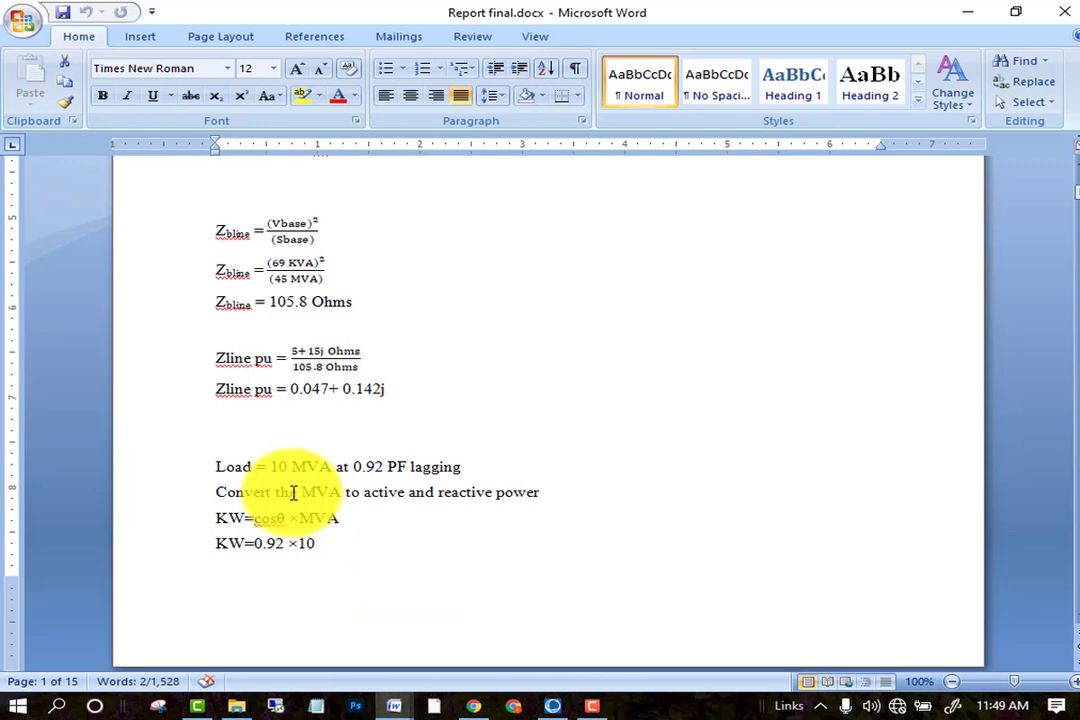
pyautogui.moveTo(268, 469); pyautogui.dragTo(405, 477)
pyautogui.scroll(-11, 386, 514)
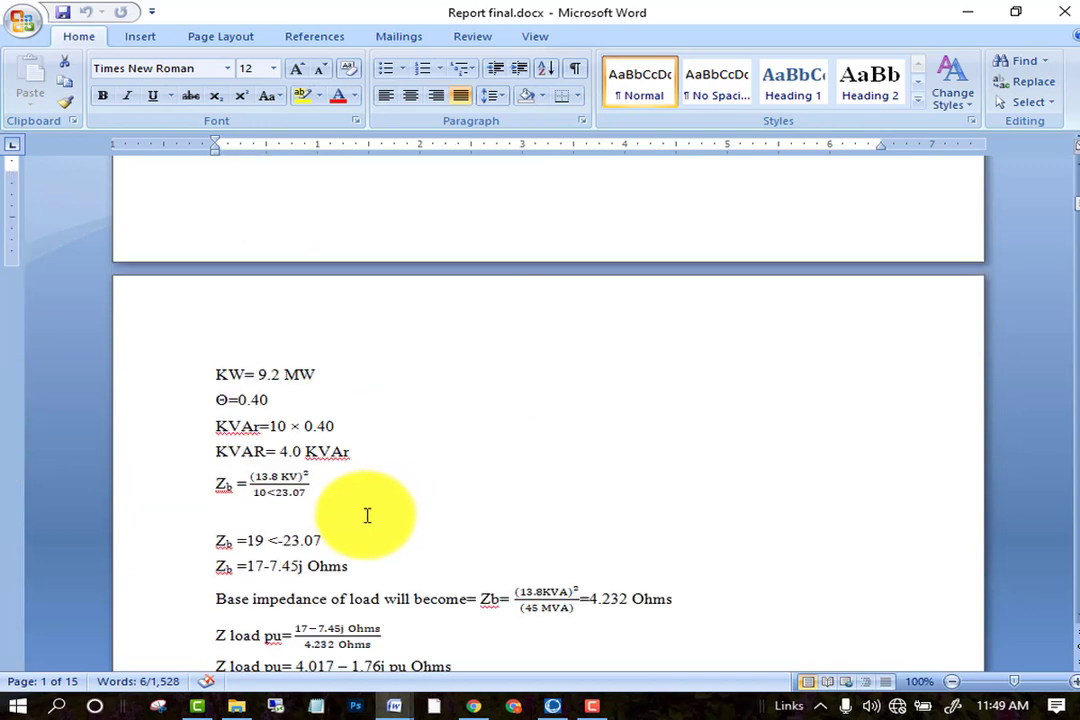
pyautogui.moveTo(285, 576); pyautogui.dragTo(450, 578)
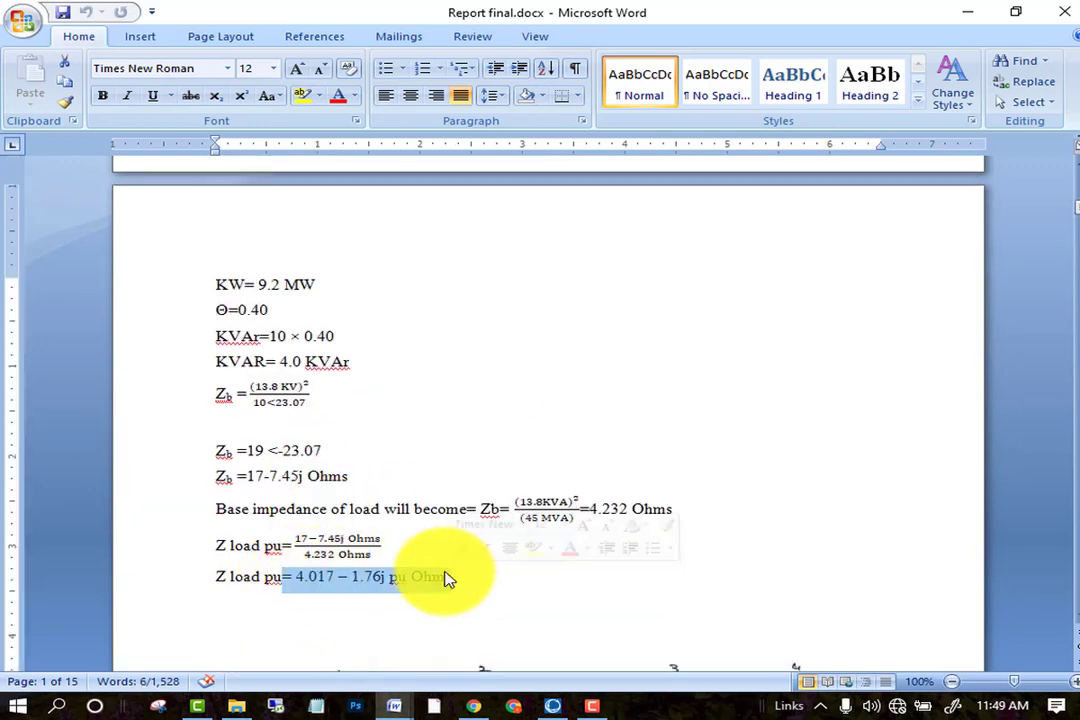
# Highlight the real power 9.2 MW and reactive power 4.0 KVAr results, then scroll to the circuit diagram
pyautogui.scroll(8, 337, 465)
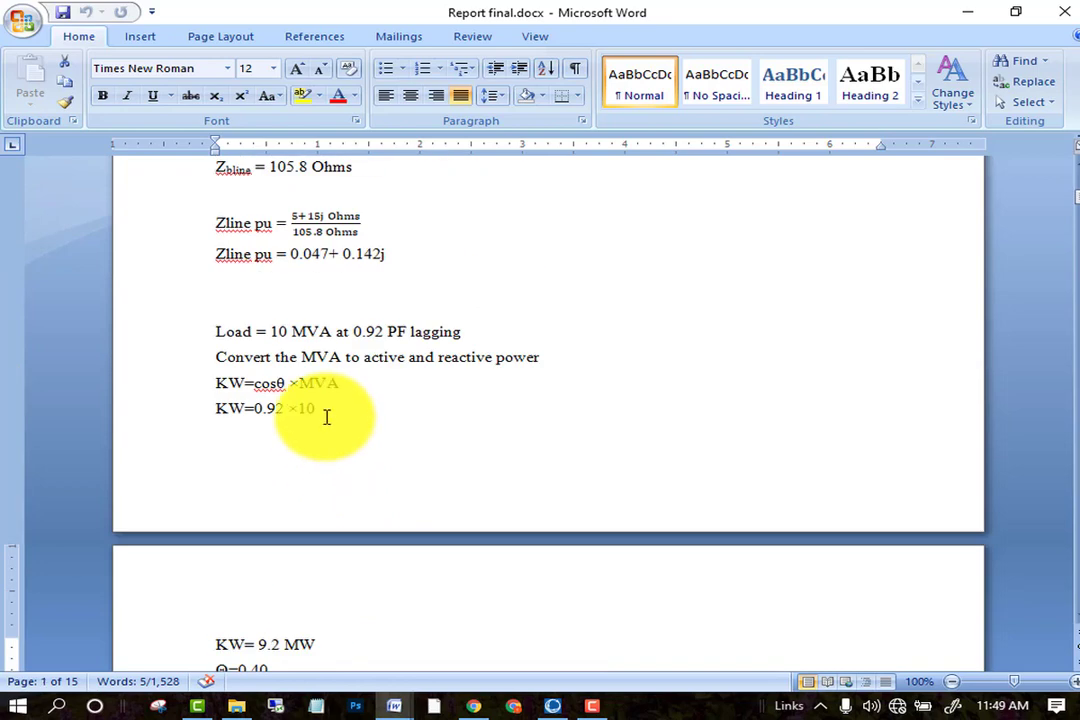
pyautogui.click(322, 410)
pyautogui.moveTo(328, 641); pyautogui.dragTo(214, 645)
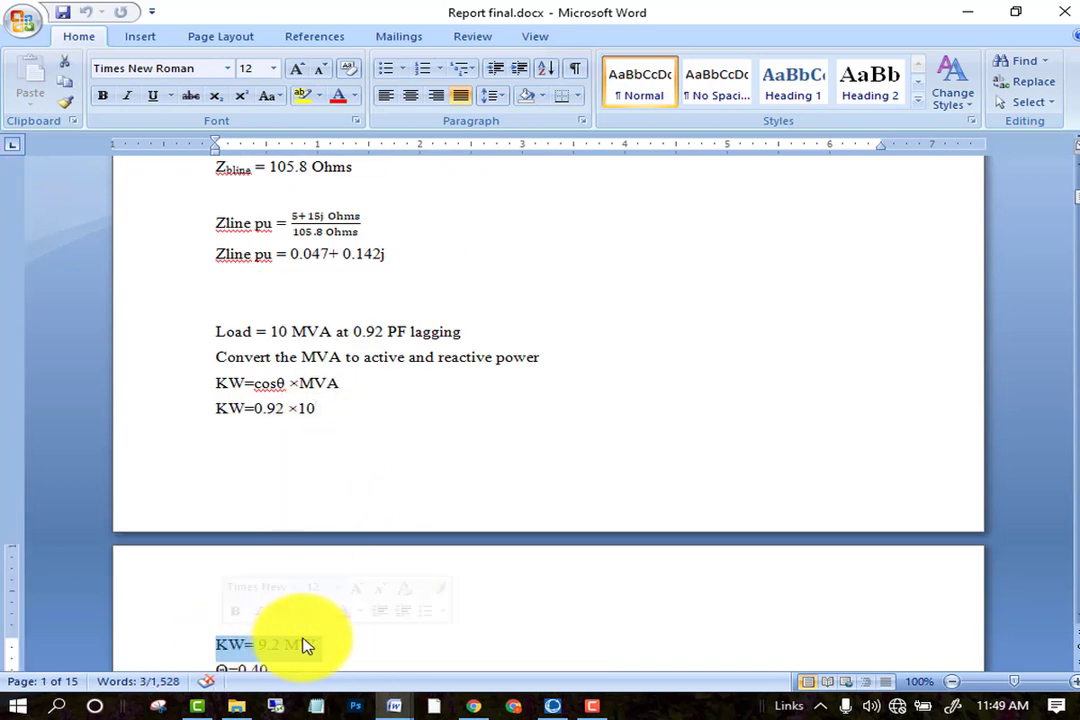
pyautogui.scroll(-2, 304, 640)
pyautogui.scroll(-1, 304, 640)
pyautogui.moveTo(349, 588); pyautogui.dragTo(266, 588)
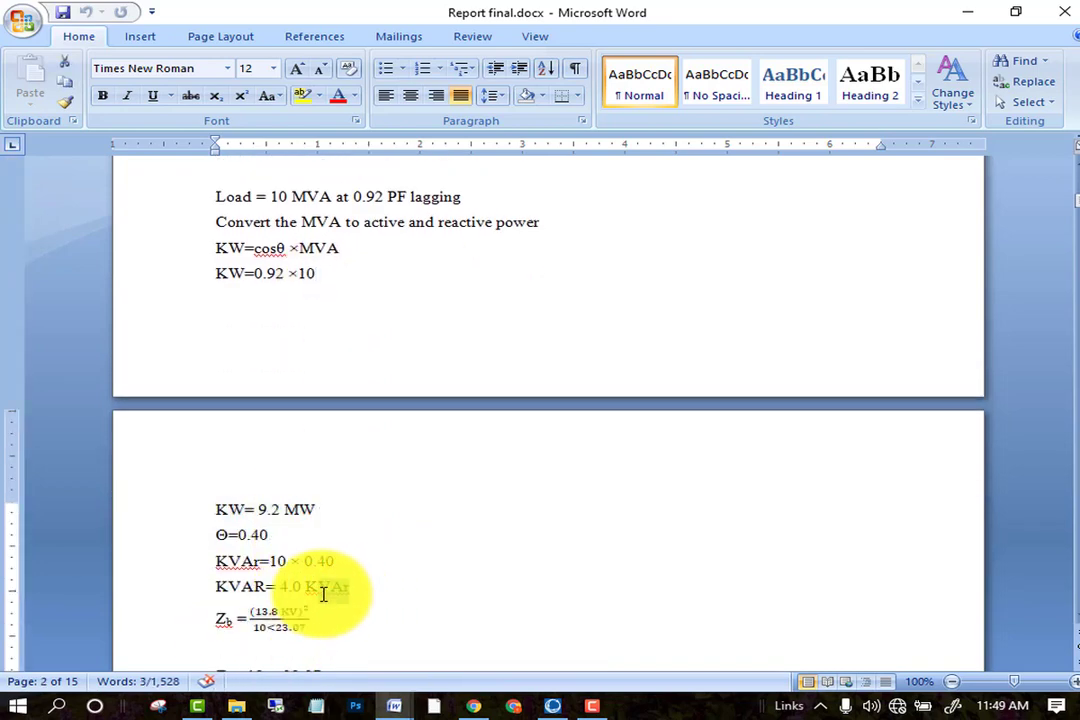
pyautogui.scroll(-4, 369, 614)
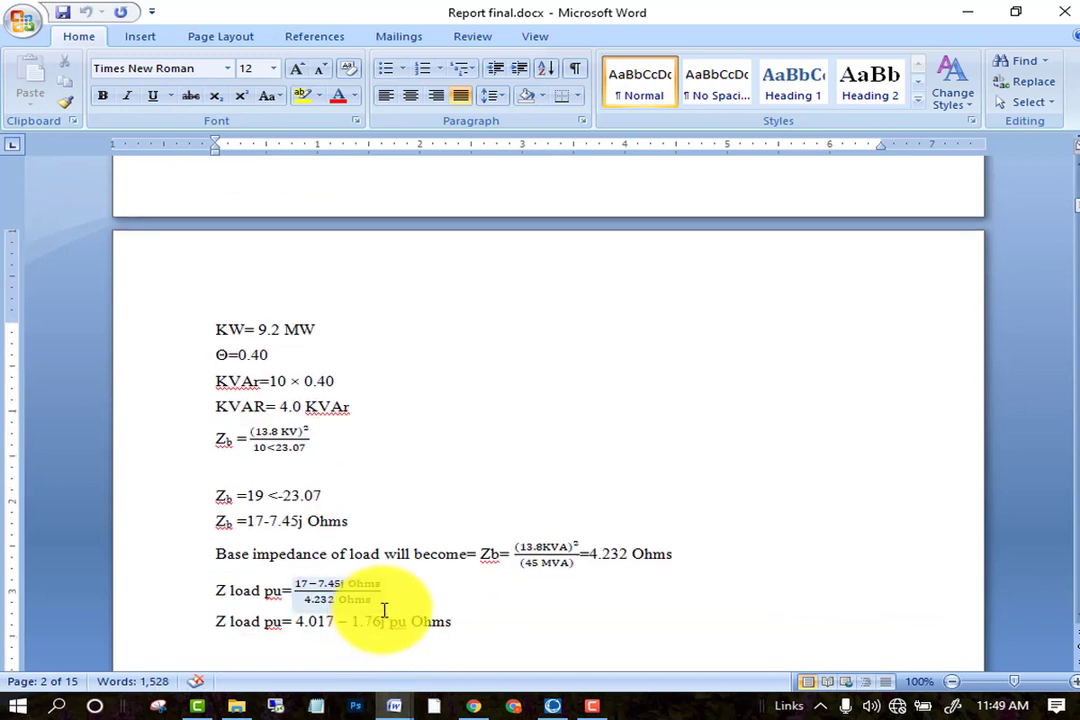
pyautogui.scroll(-7, 382, 611)
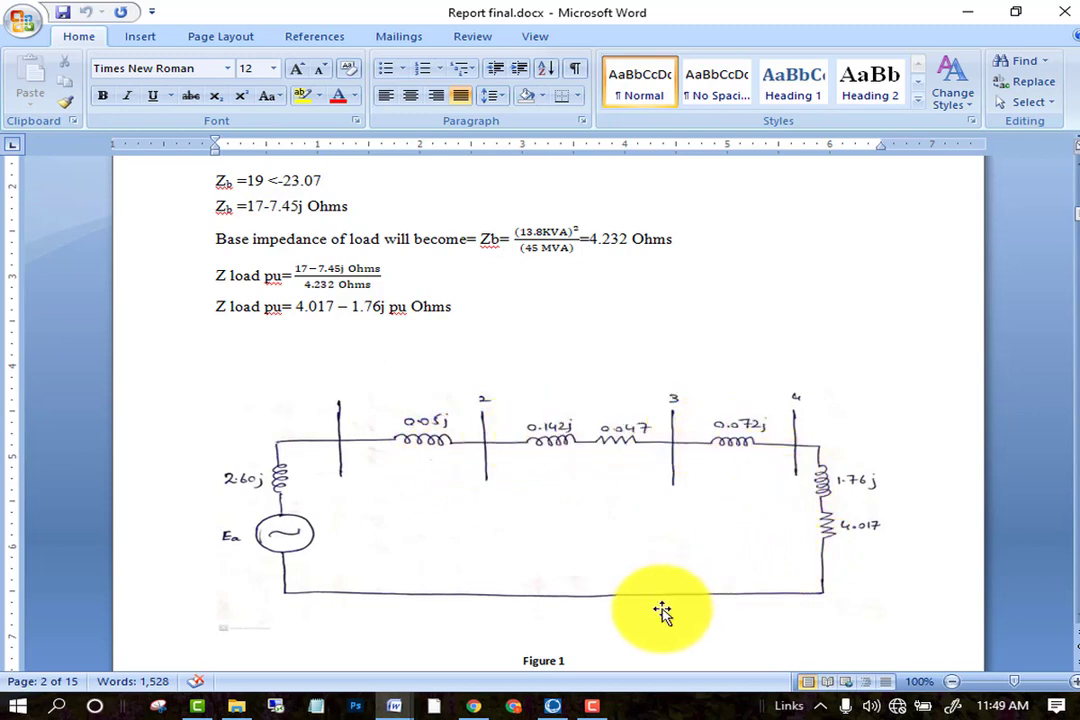
pyautogui.click(558, 707)
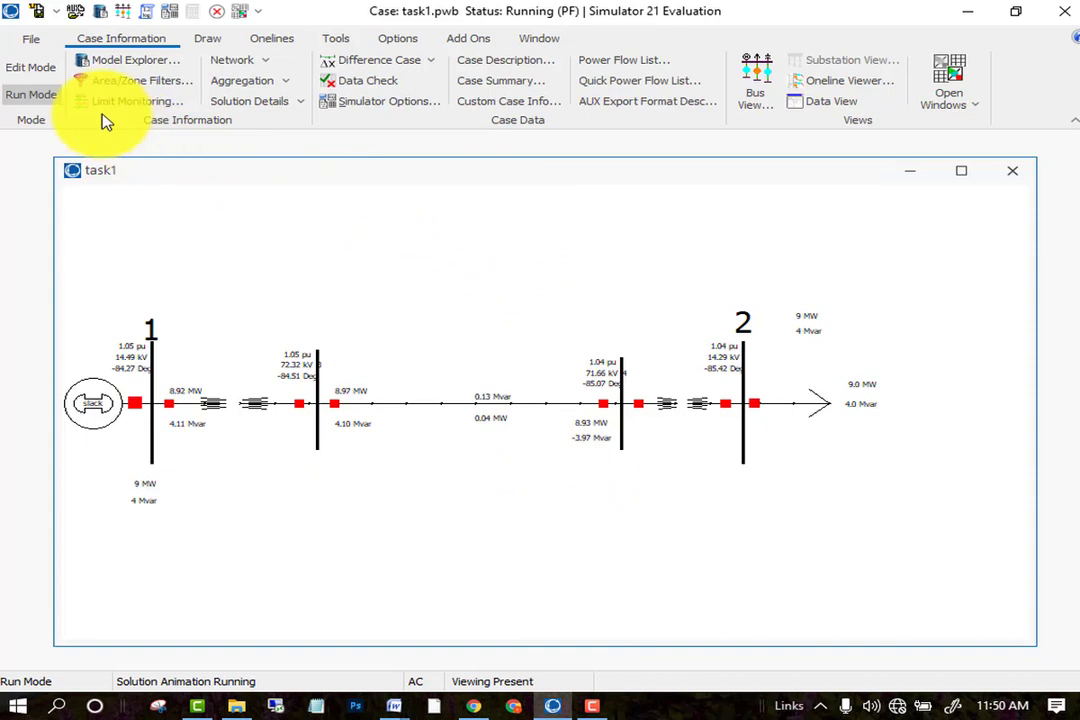
# Put the task1 case into Edit Mode and show the Draw tab's Network element list
pyautogui.click(40, 74)
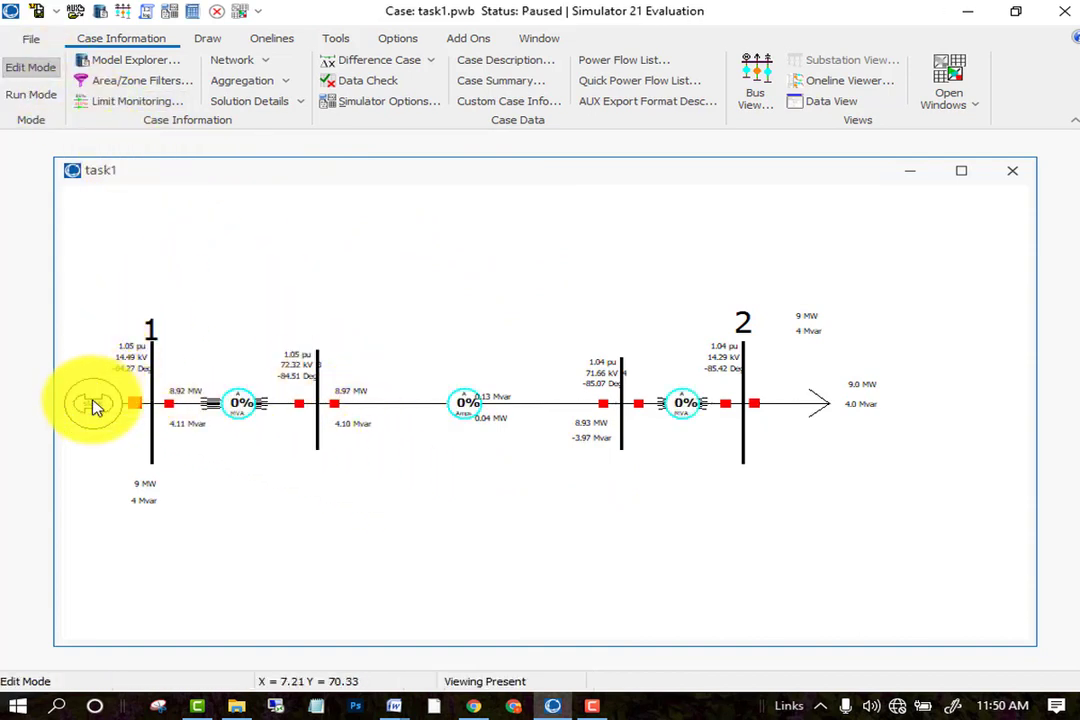
pyautogui.click(210, 40)
pyautogui.click(322, 64)
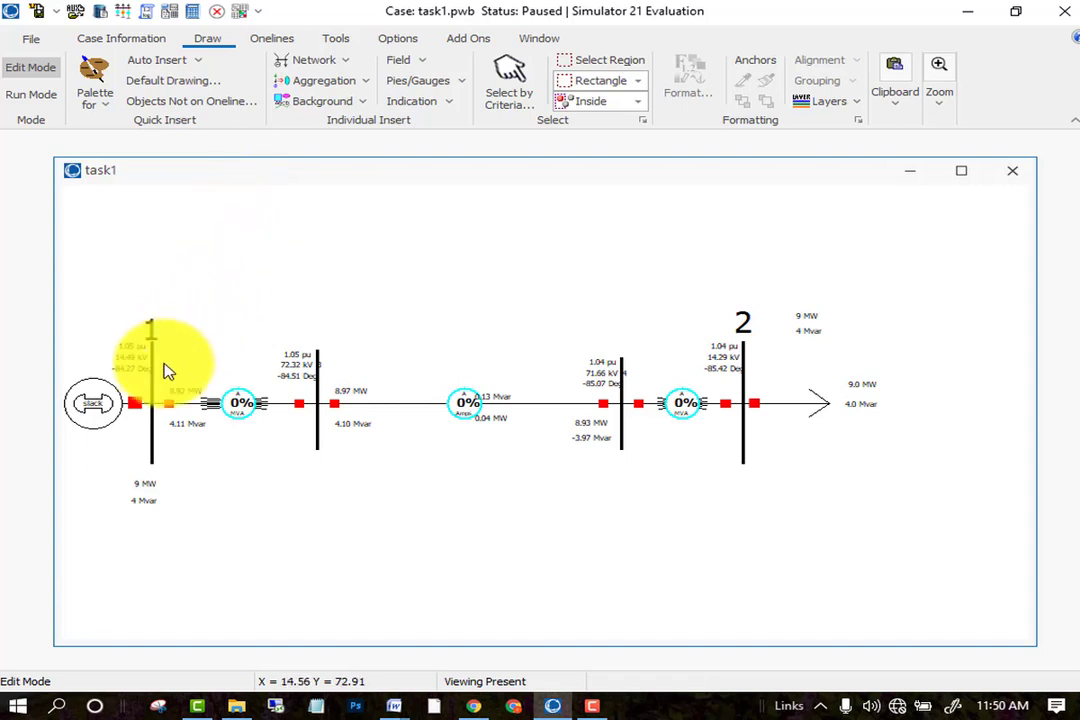
# Check the slack generator's power and voltage control settings, then open the bus 1–3 transformer's parameters
pyautogui.doubleClick(112, 410)
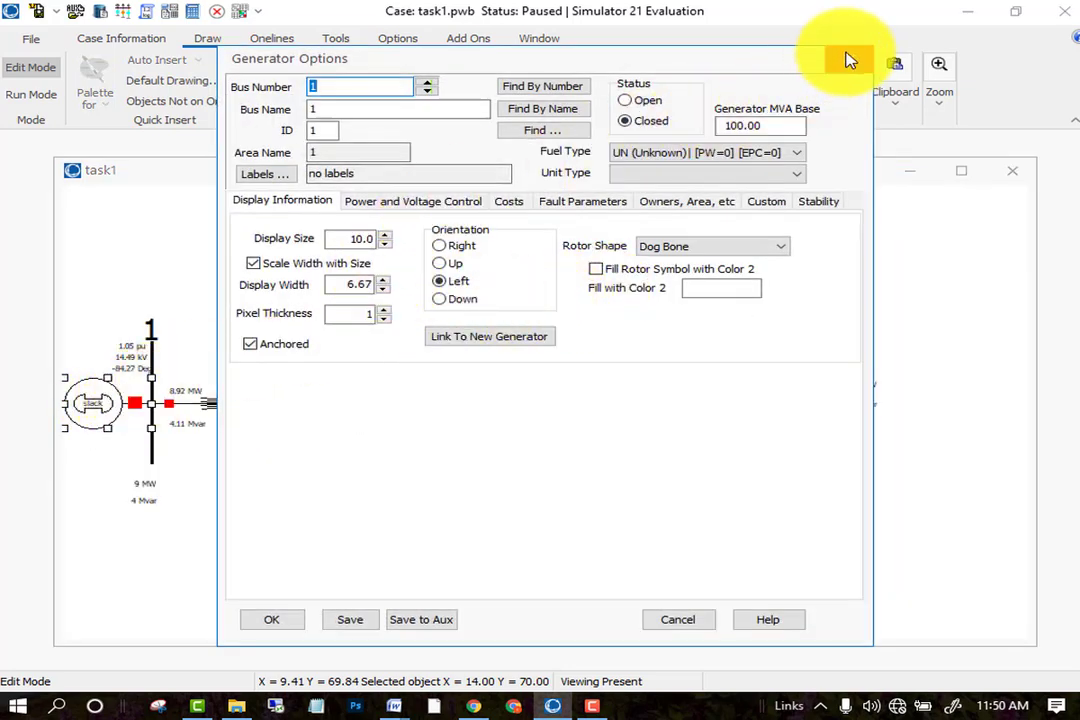
pyautogui.click(438, 205)
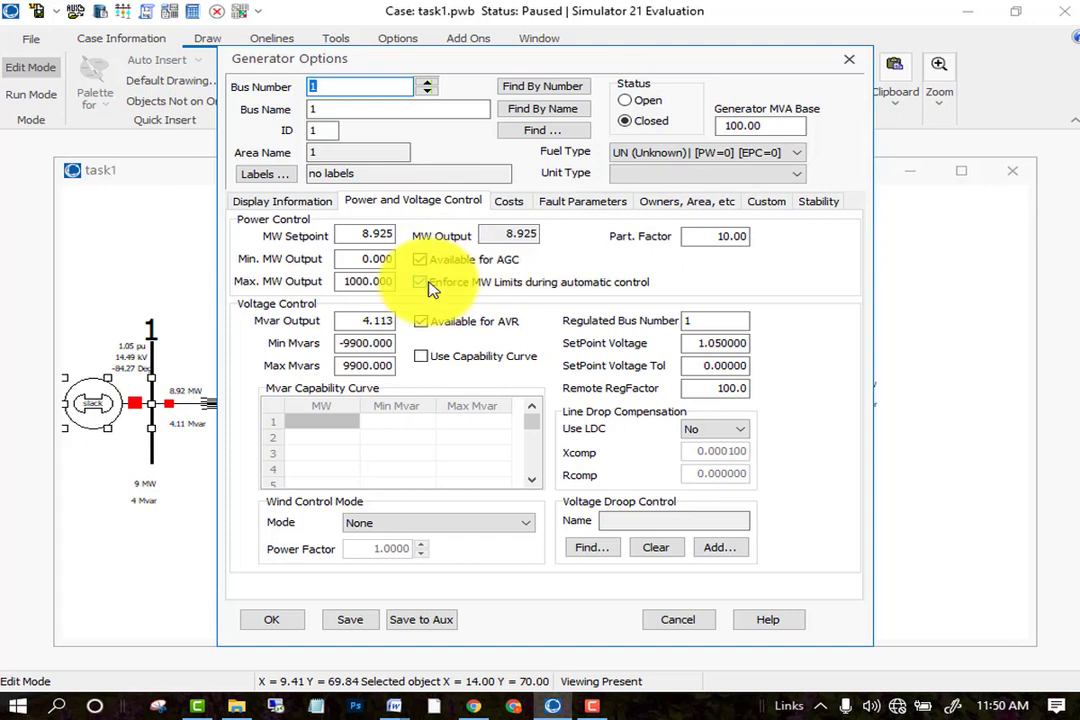
pyautogui.click(855, 64)
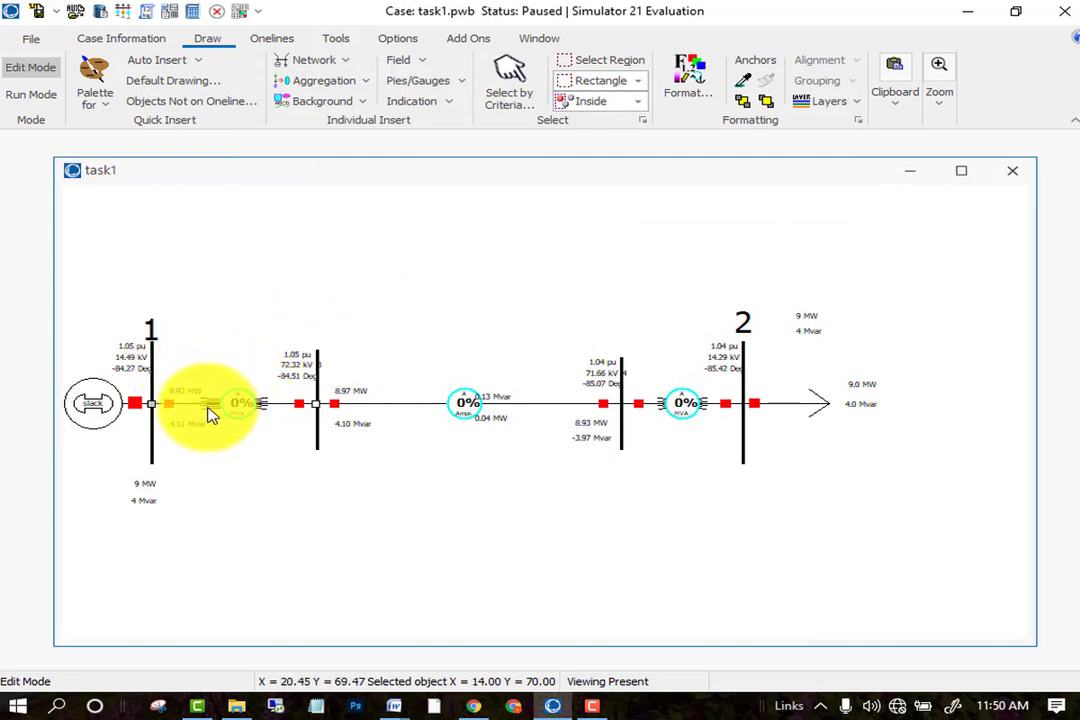
pyautogui.doubleClick(210, 415)
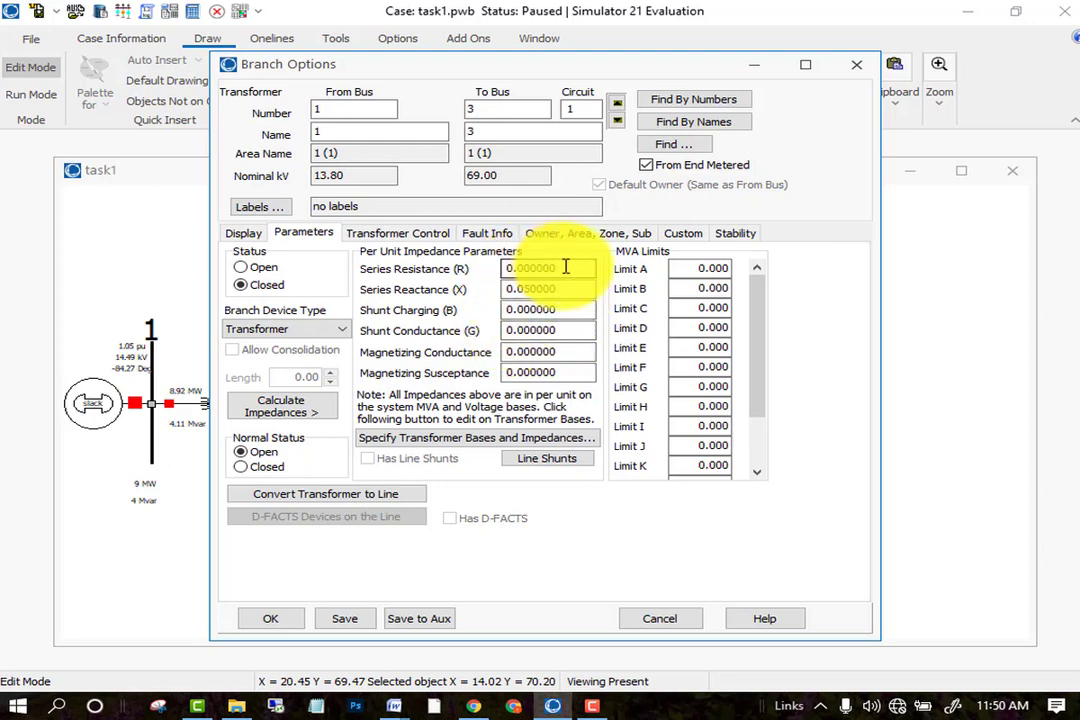
pyautogui.click(281, 627)
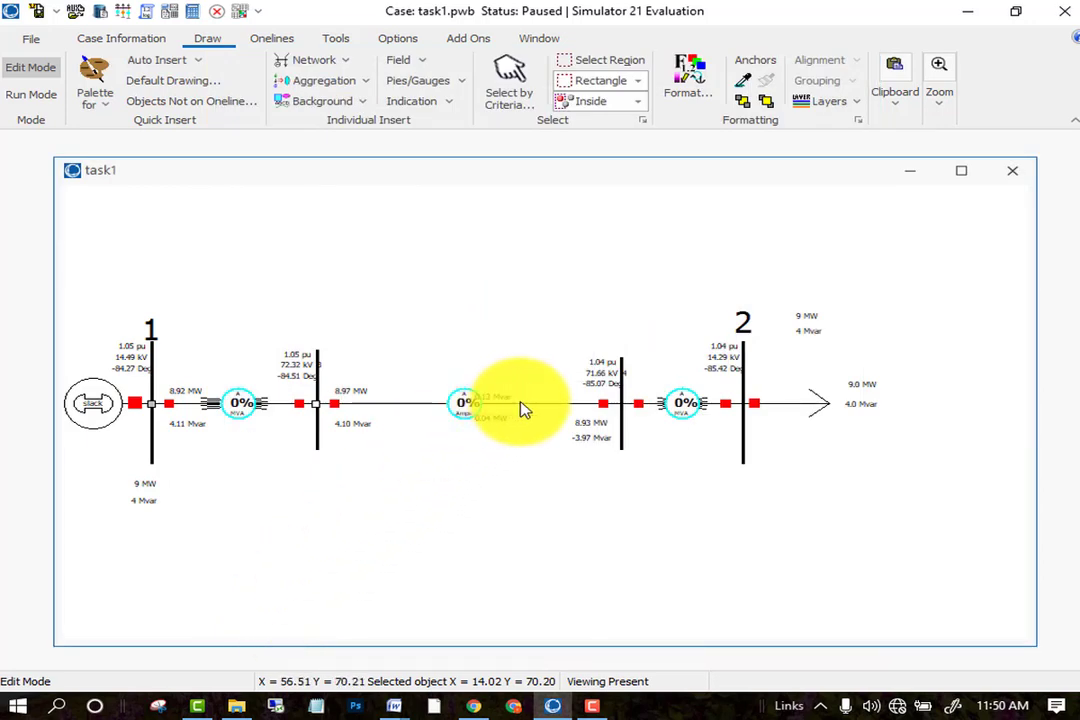
pyautogui.click(285, 420)
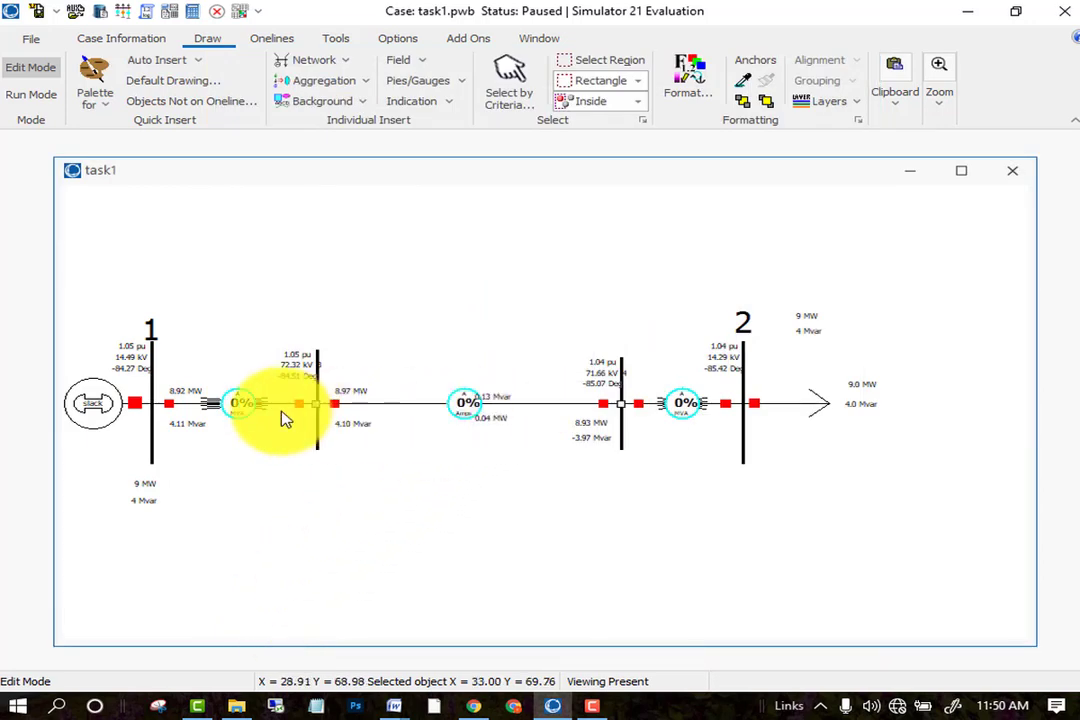
pyautogui.doubleClick(268, 414)
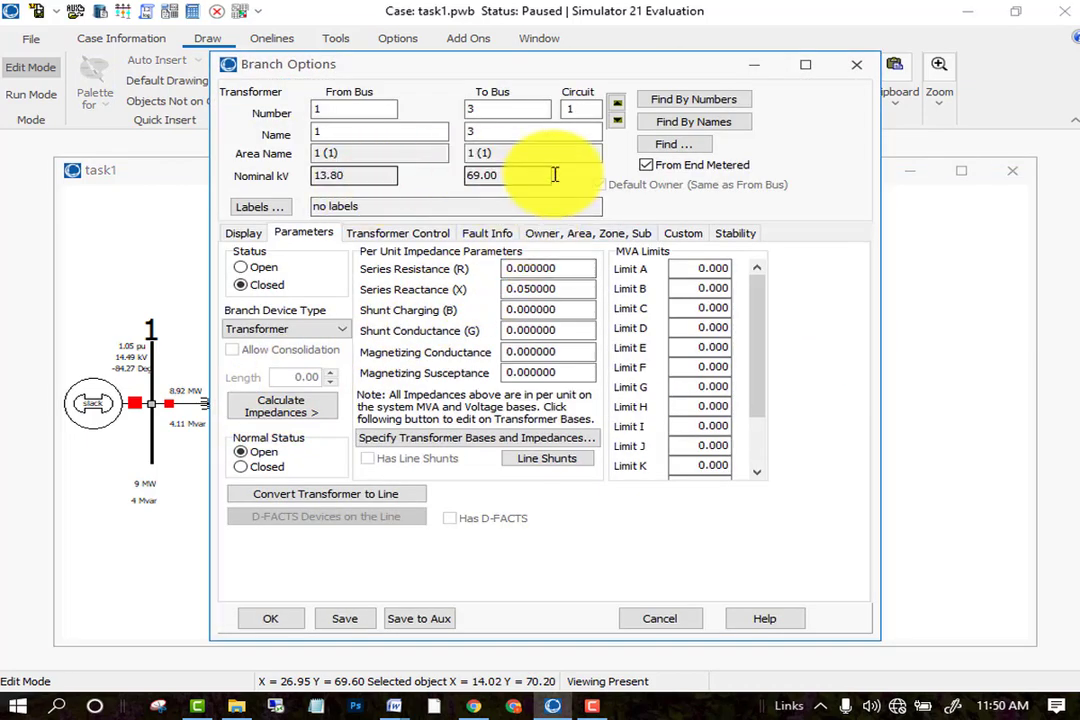
pyautogui.click(856, 64)
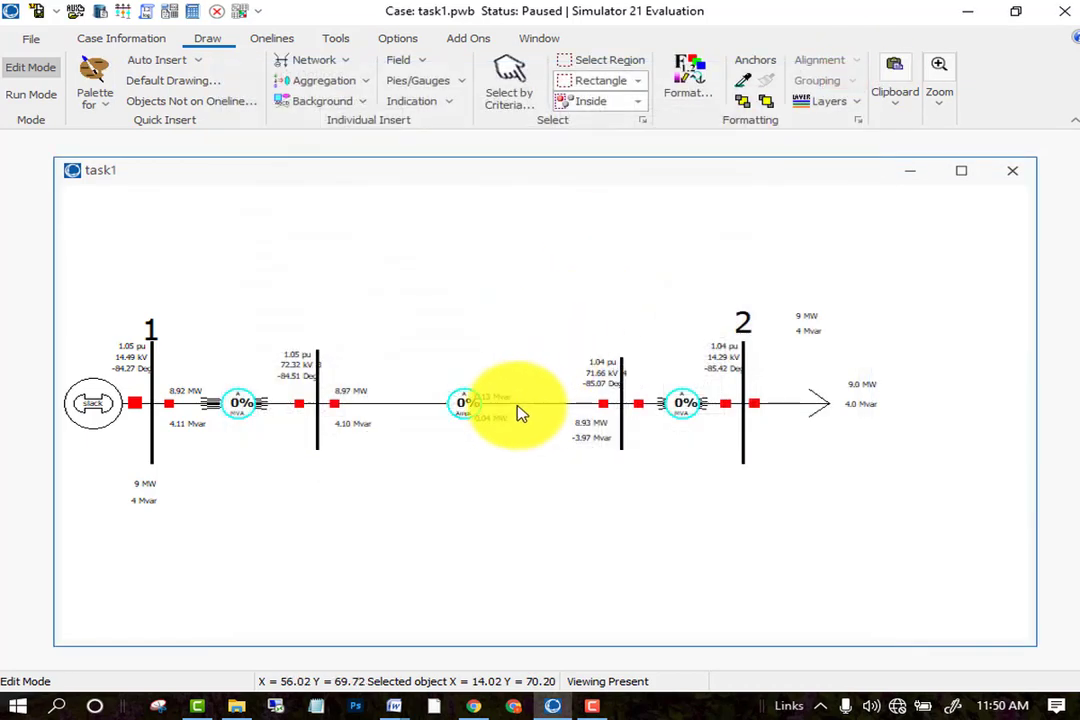
pyautogui.doubleClick(519, 411)
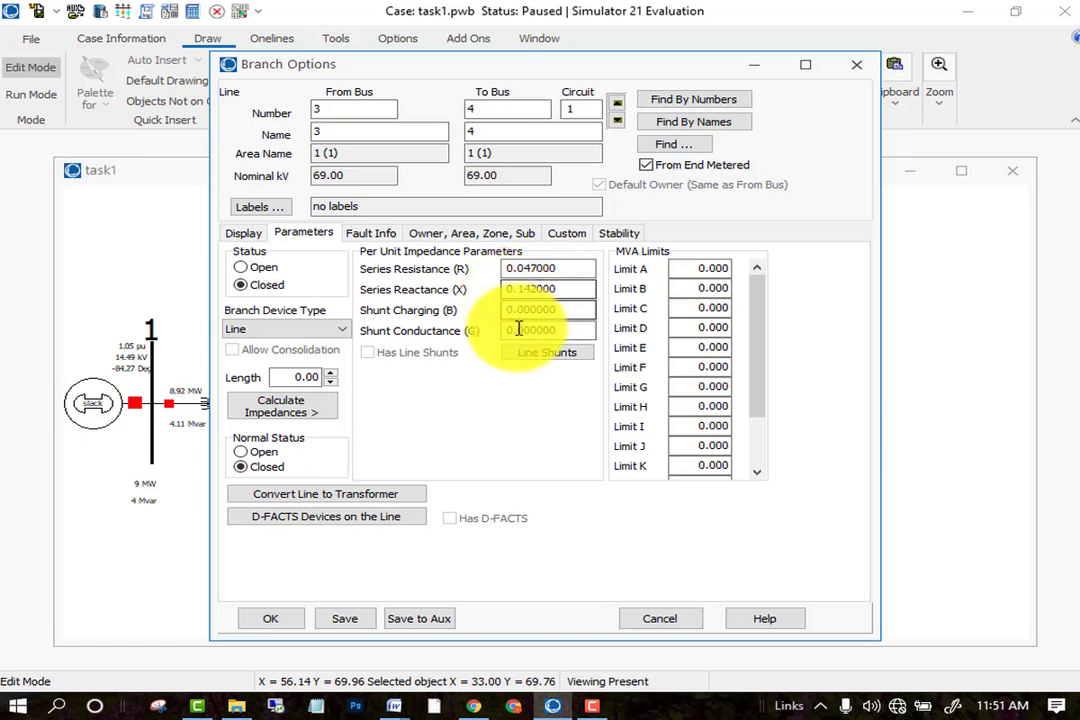
pyautogui.click(281, 620)
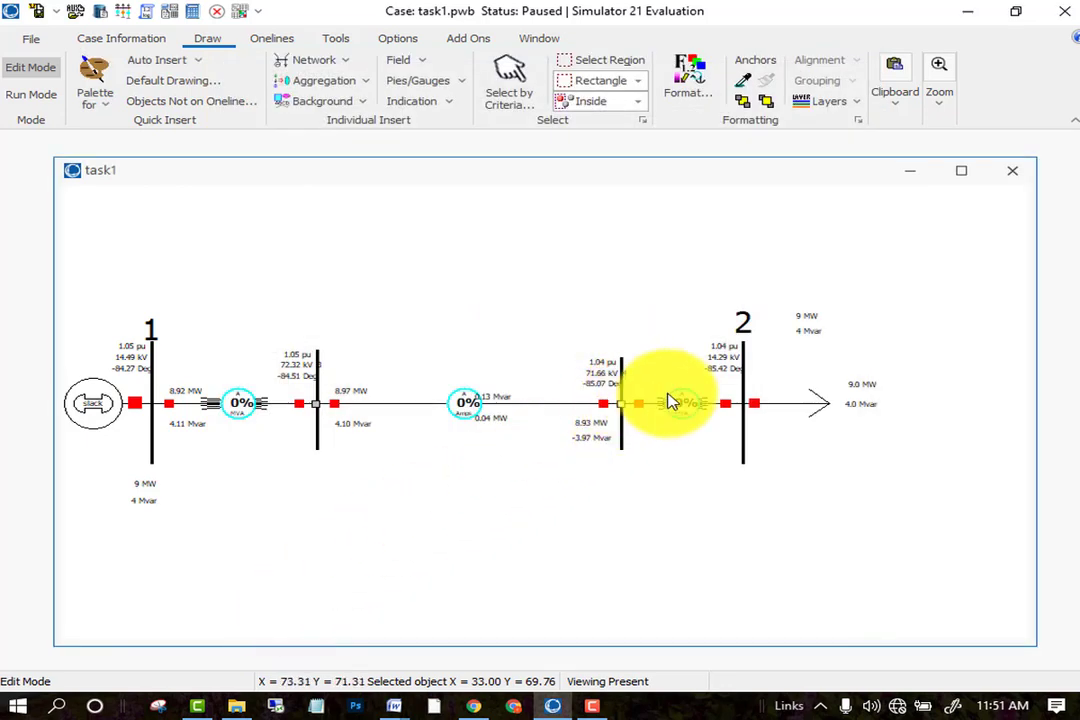
pyautogui.doubleClick(744, 453)
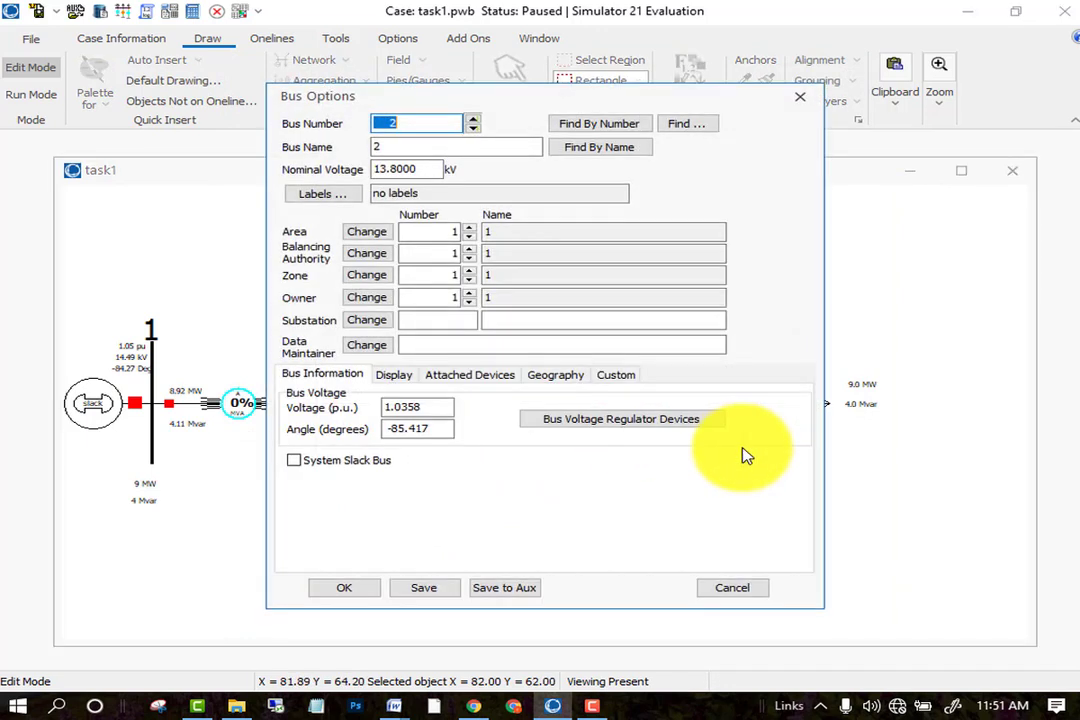
pyautogui.click(806, 104)
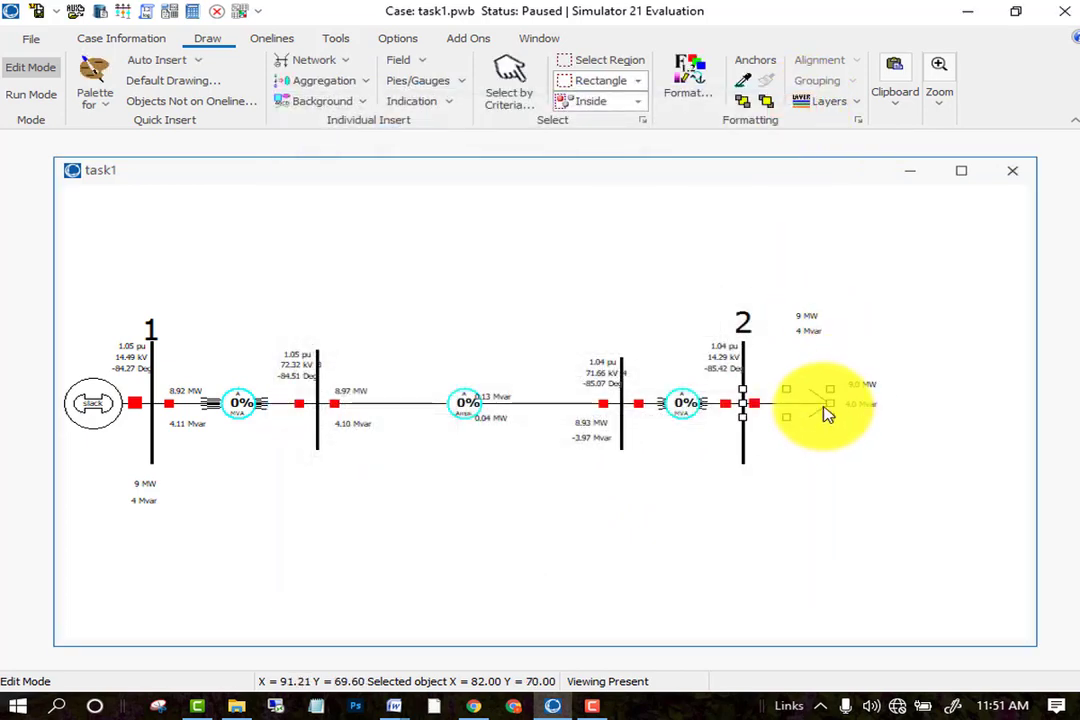
pyautogui.doubleClick(826, 414)
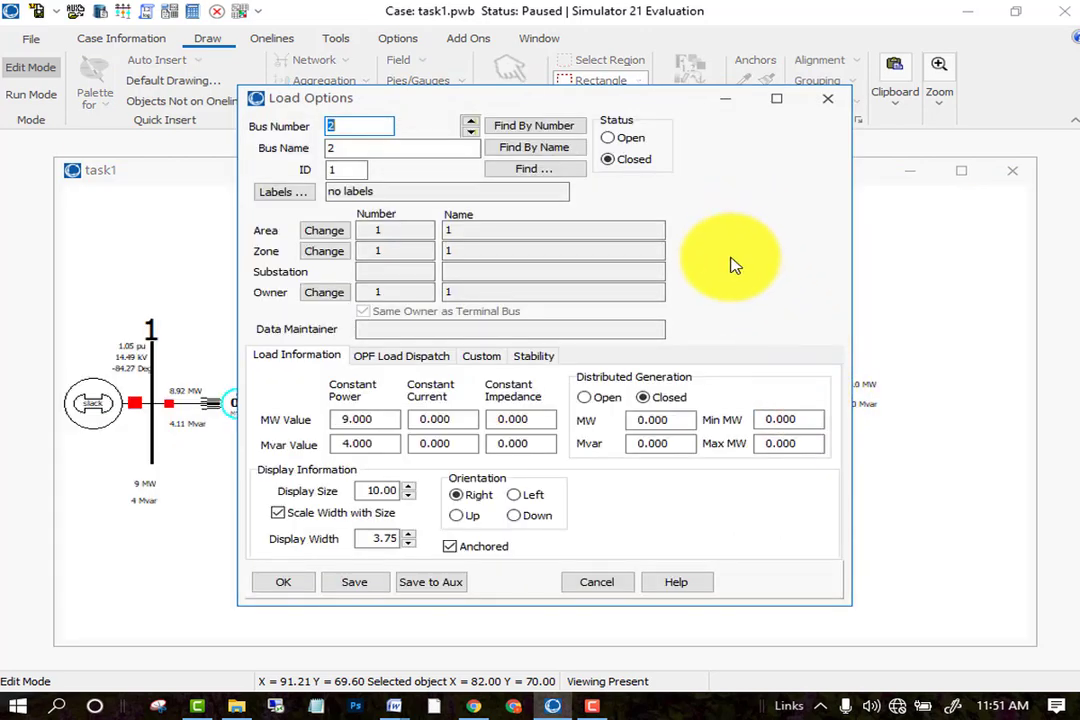
pyautogui.click(824, 101)
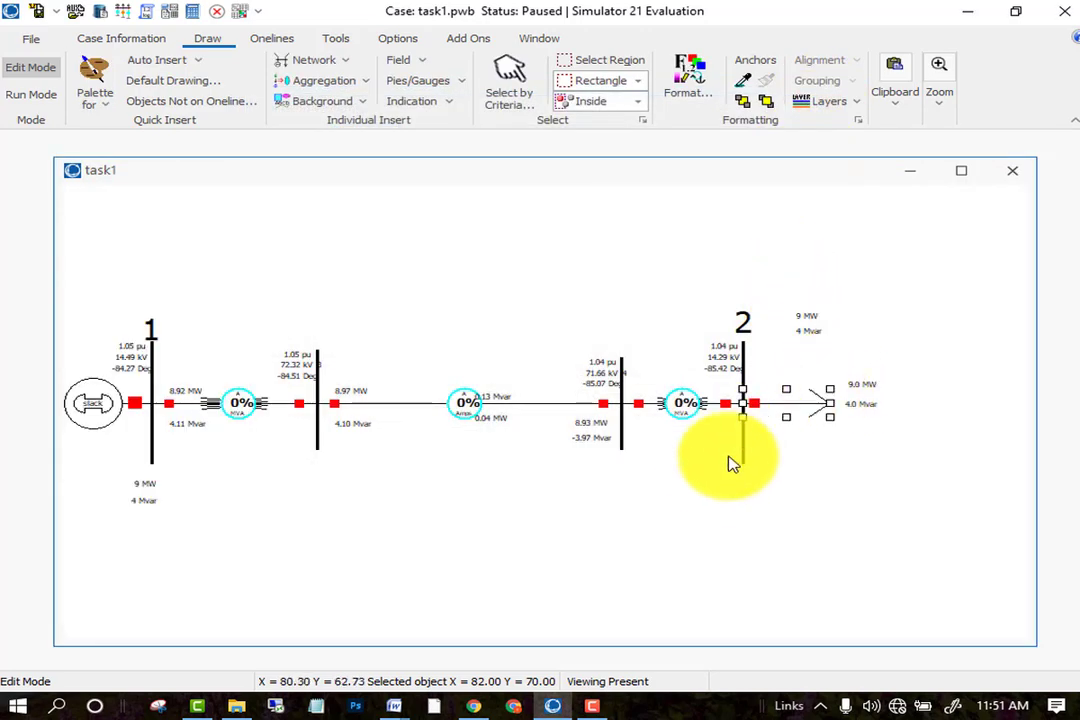
pyautogui.click(552, 429)
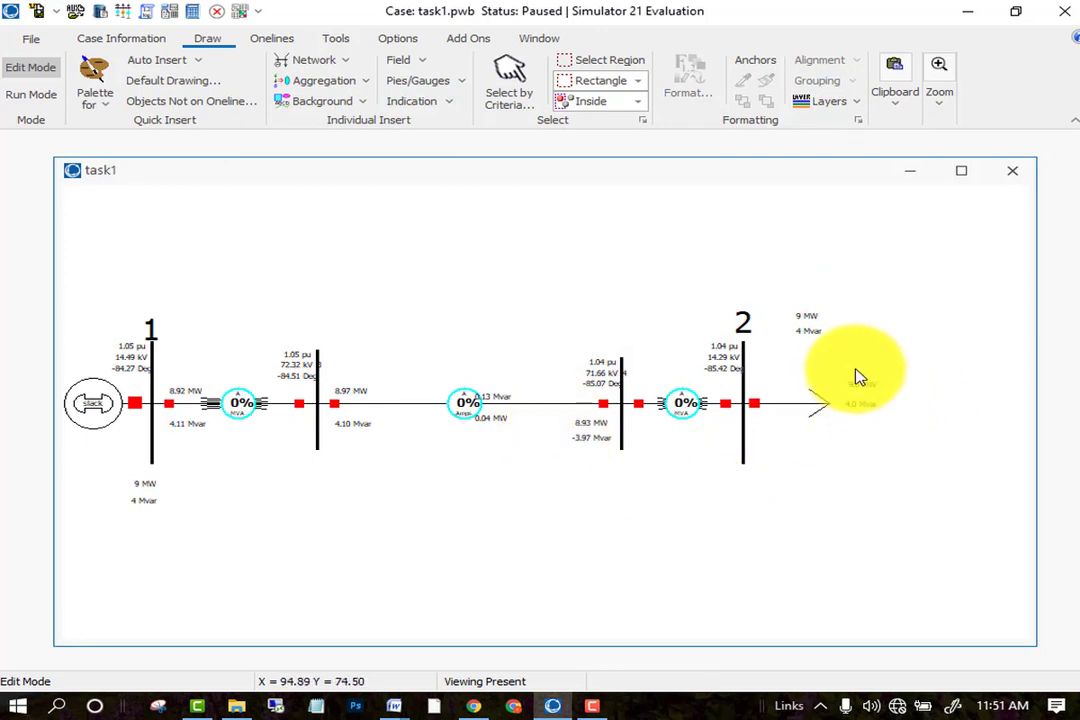
pyautogui.scroll(1, 841, 441)
pyautogui.scroll(1, 841, 441)
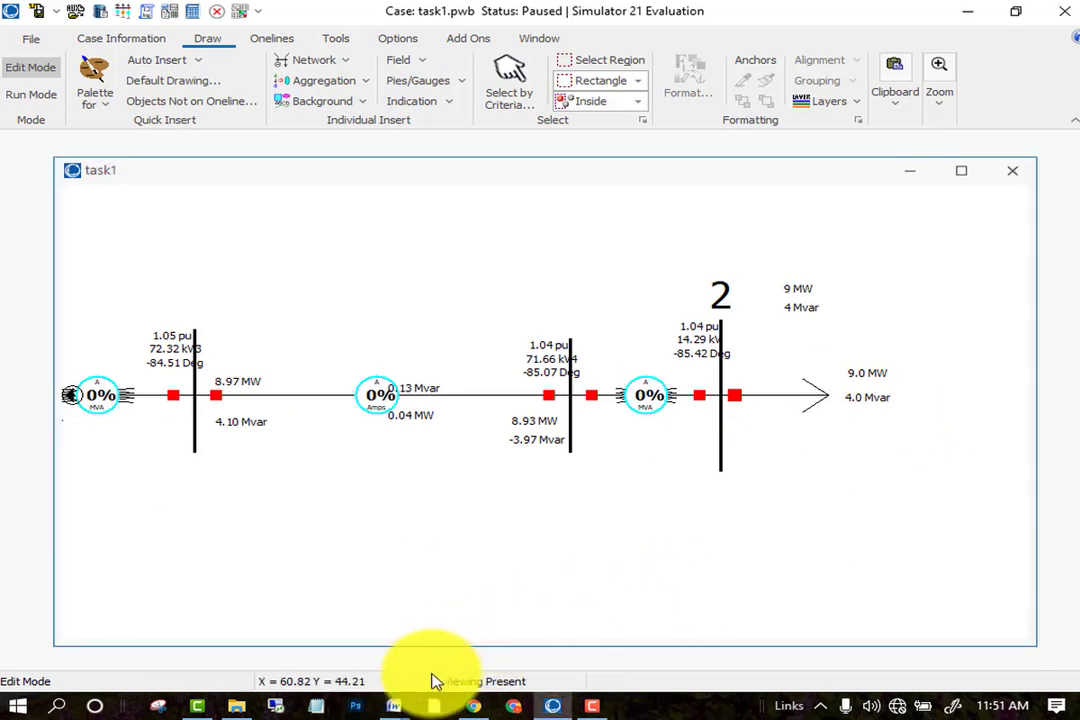
pyautogui.moveTo(406, 706)
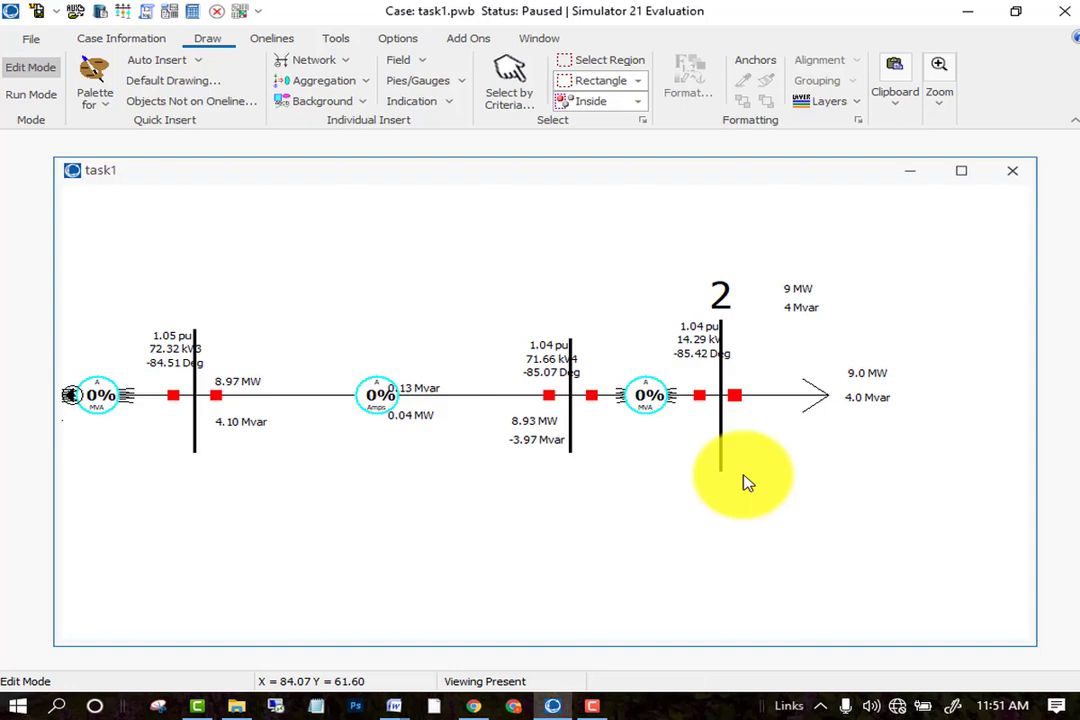
pyautogui.click(398, 708)
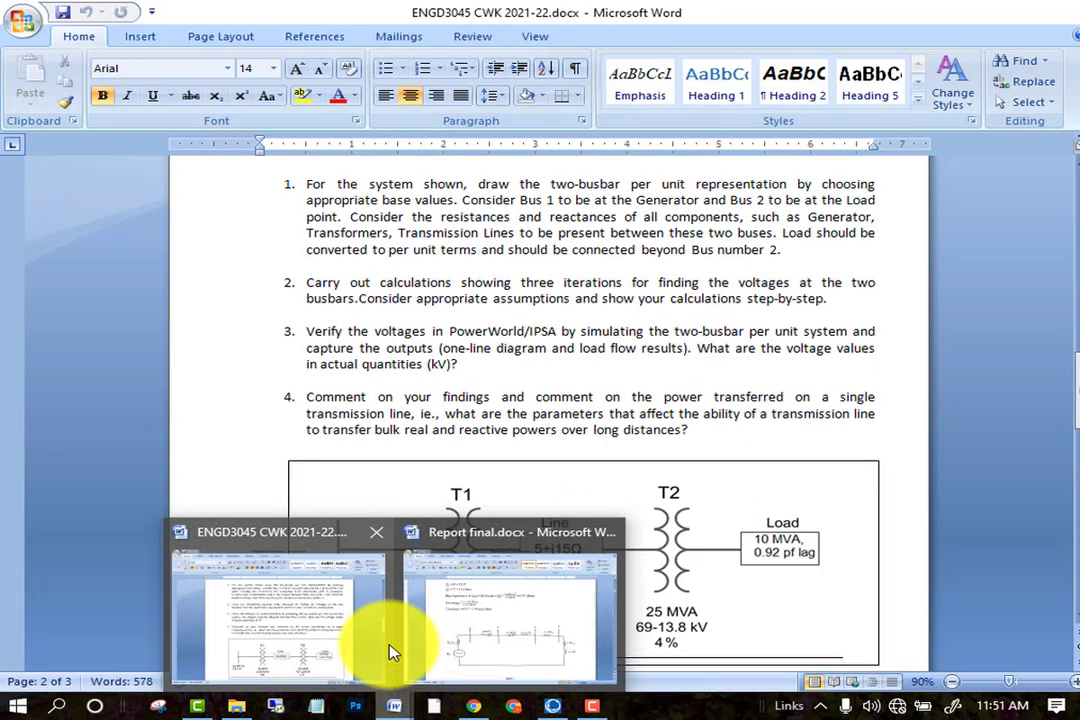
pyautogui.click(428, 648)
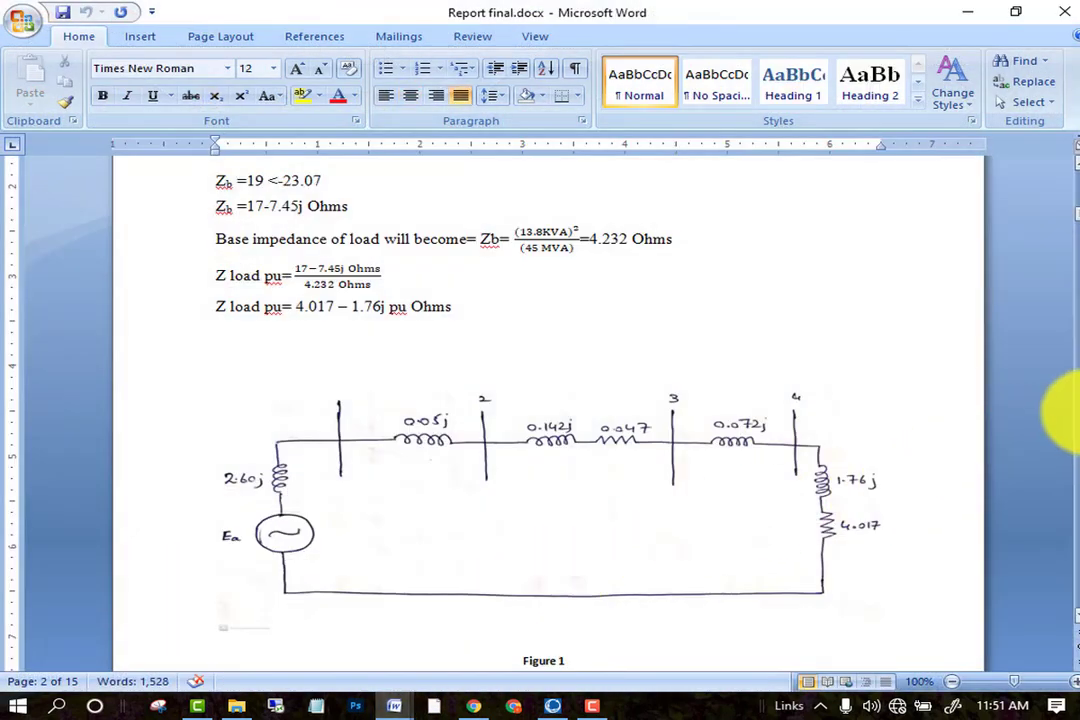
pyautogui.scroll(10, 458, 241)
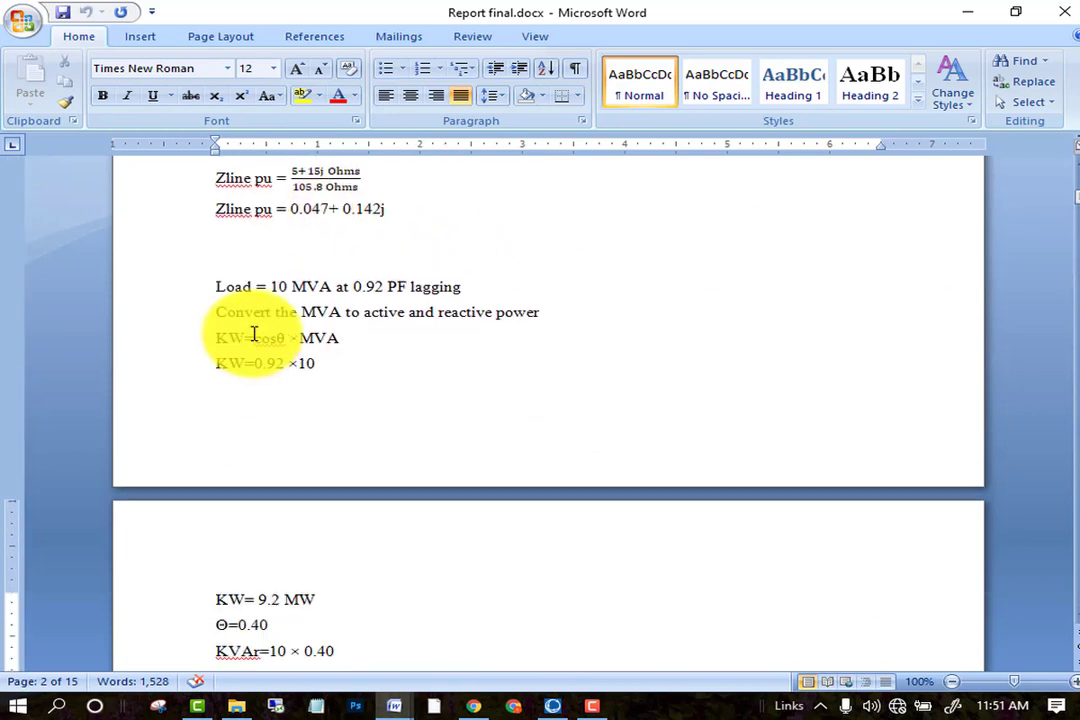
pyautogui.scroll(-1, 335, 426)
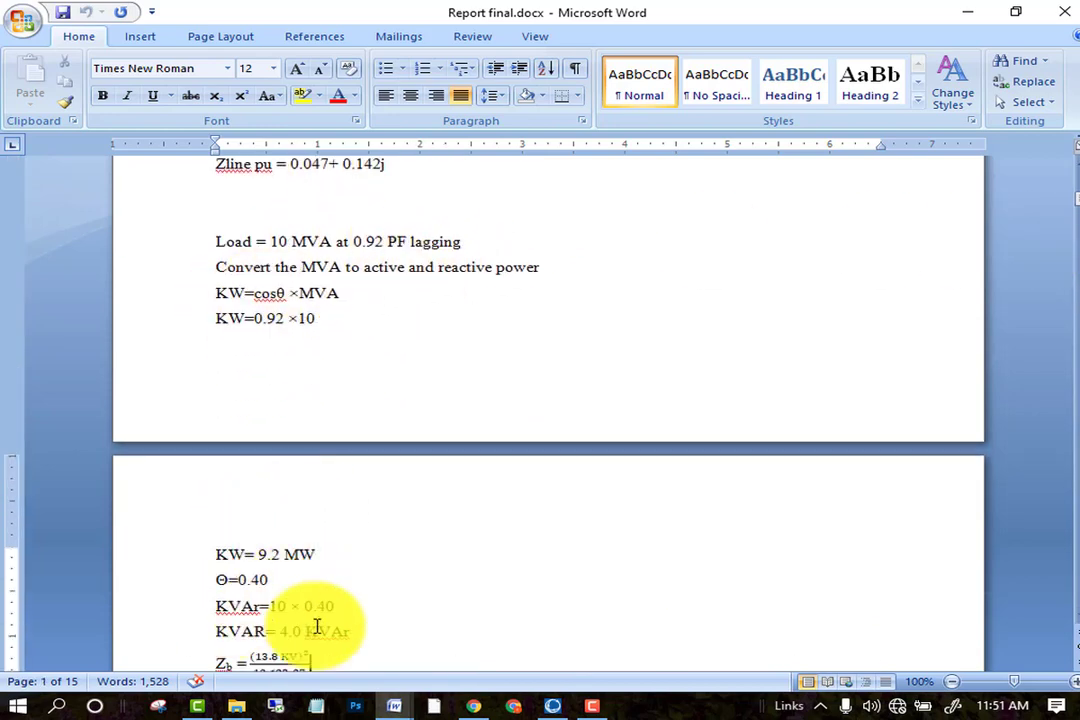
pyautogui.scroll(-1, 268, 612)
pyautogui.click(553, 706)
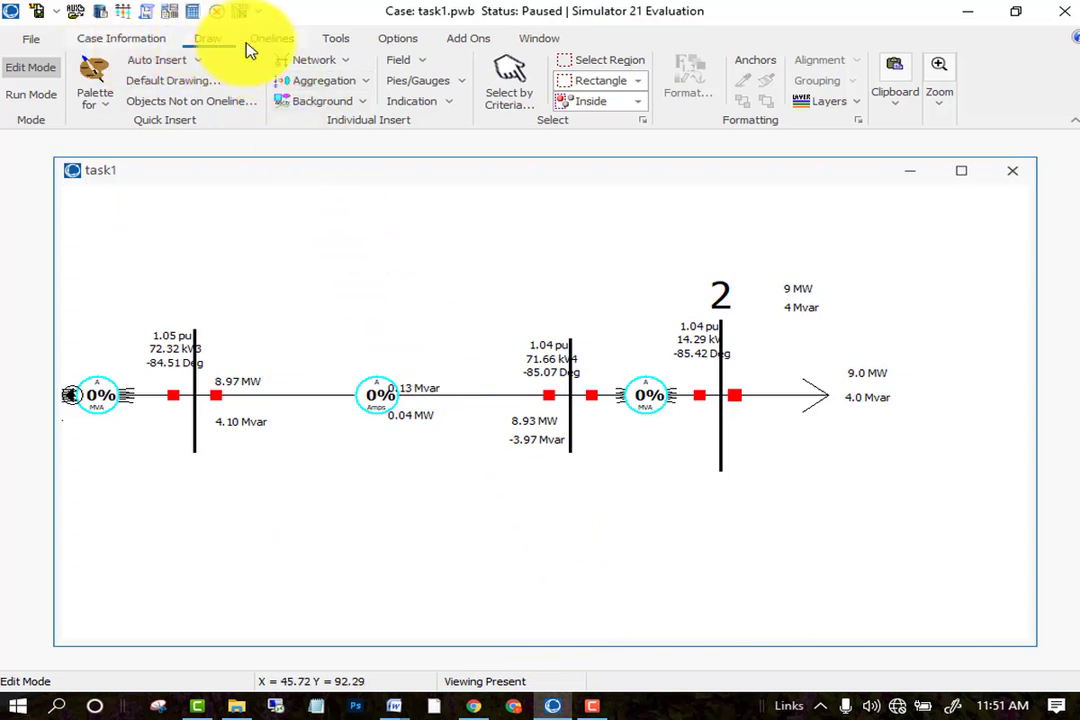
# Switch to Run Mode and solve the Gauss-Seidel power flow, giving flows such as 8.92 MW
pyautogui.click(334, 39)
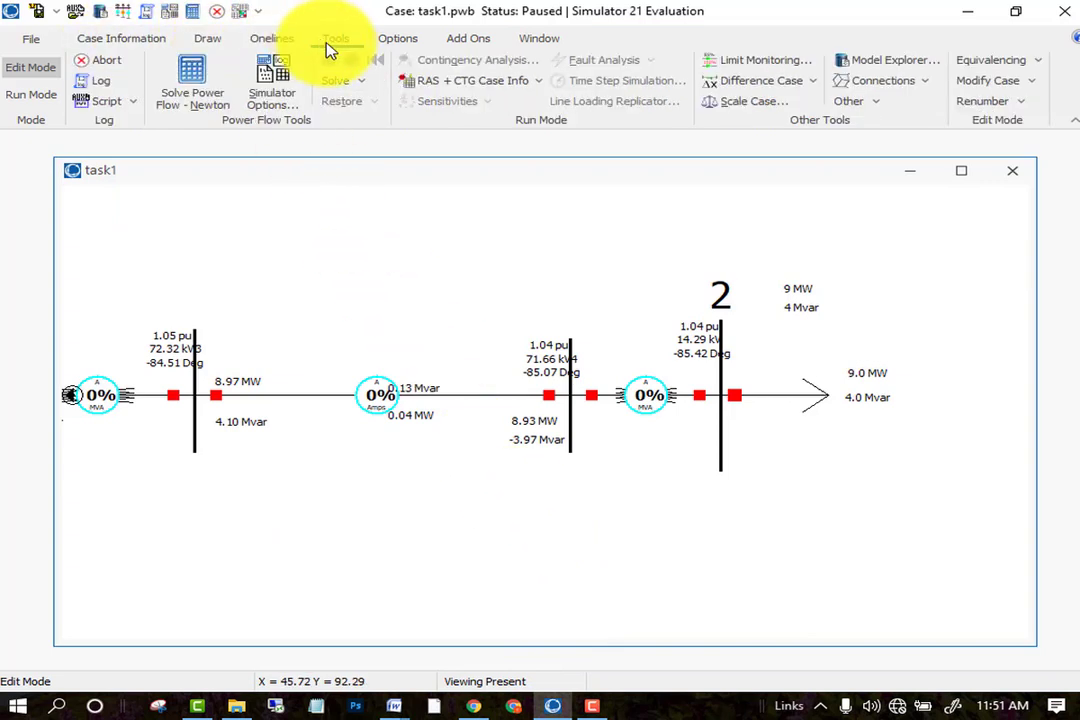
pyautogui.click(28, 95)
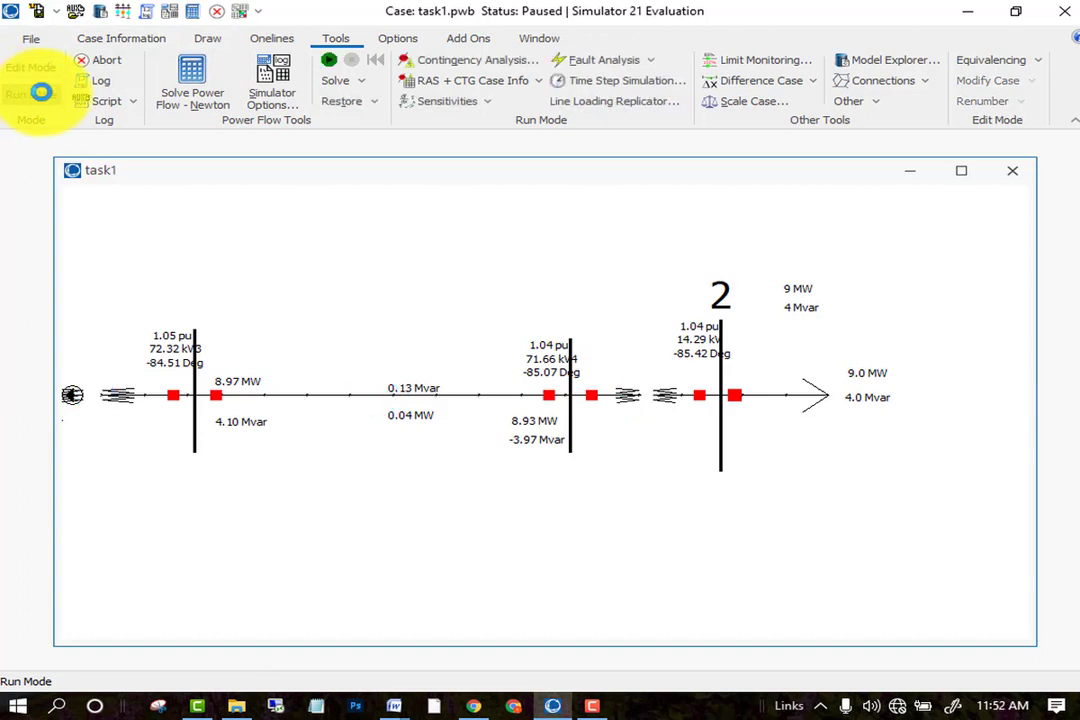
pyautogui.click(358, 84)
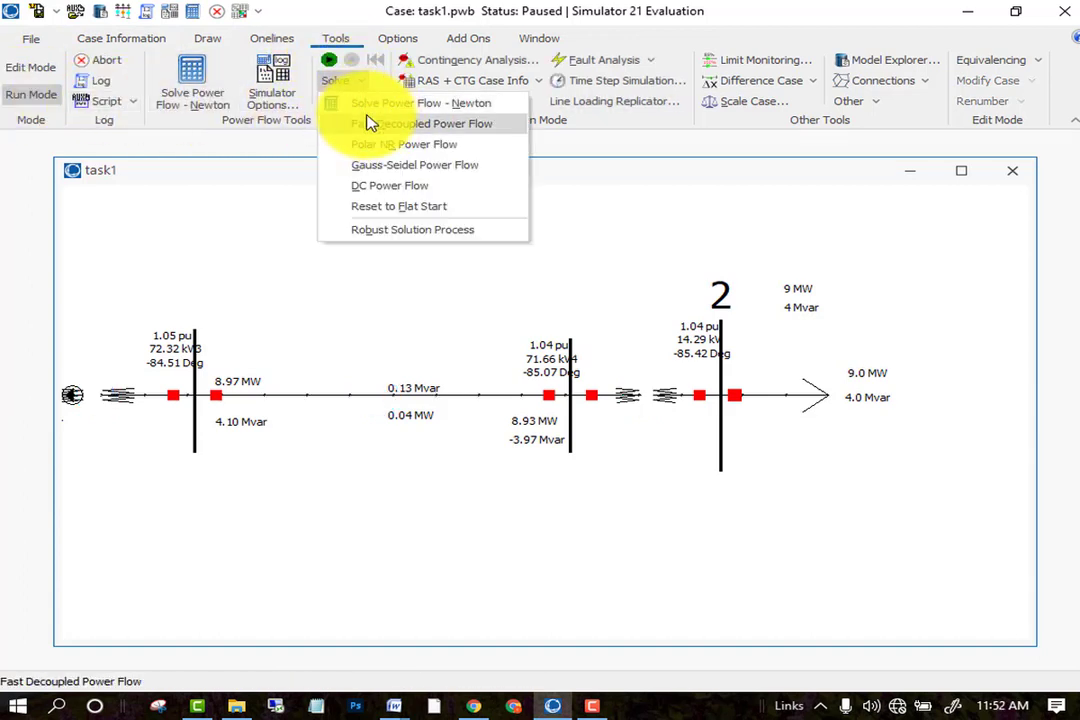
pyautogui.click(405, 164)
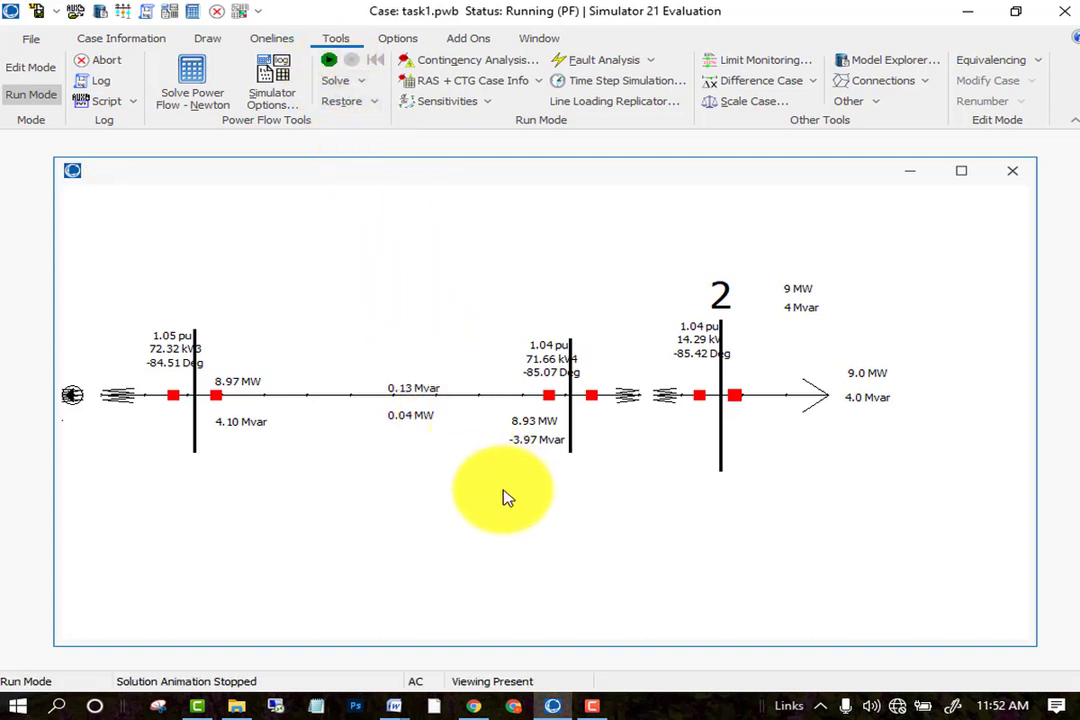
pyautogui.scroll(-2, 501, 497)
pyautogui.scroll(-2, 501, 497)
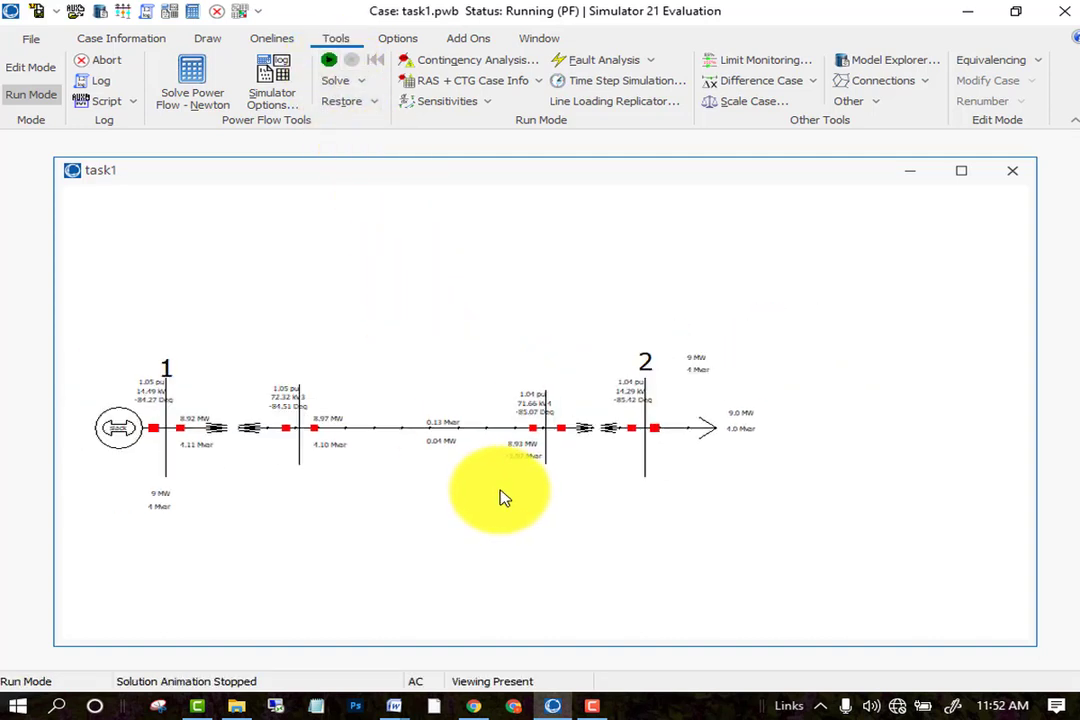
pyautogui.click(327, 62)
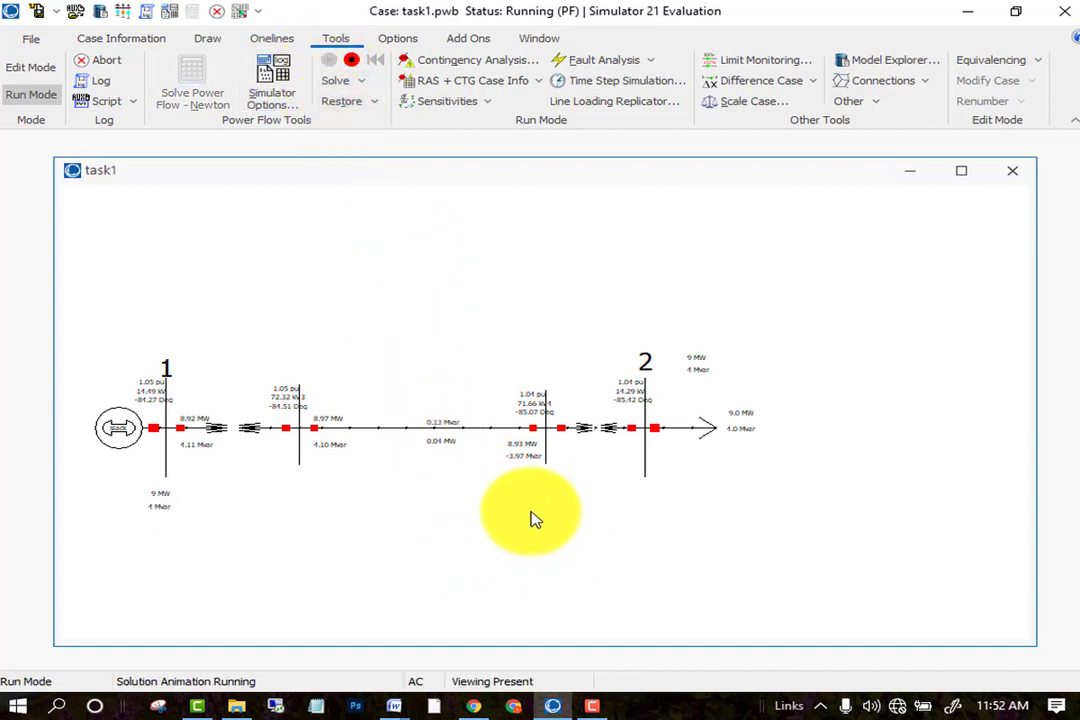
pyautogui.scroll(2, 530, 517)
pyautogui.hscroll(-2, 639, 511)
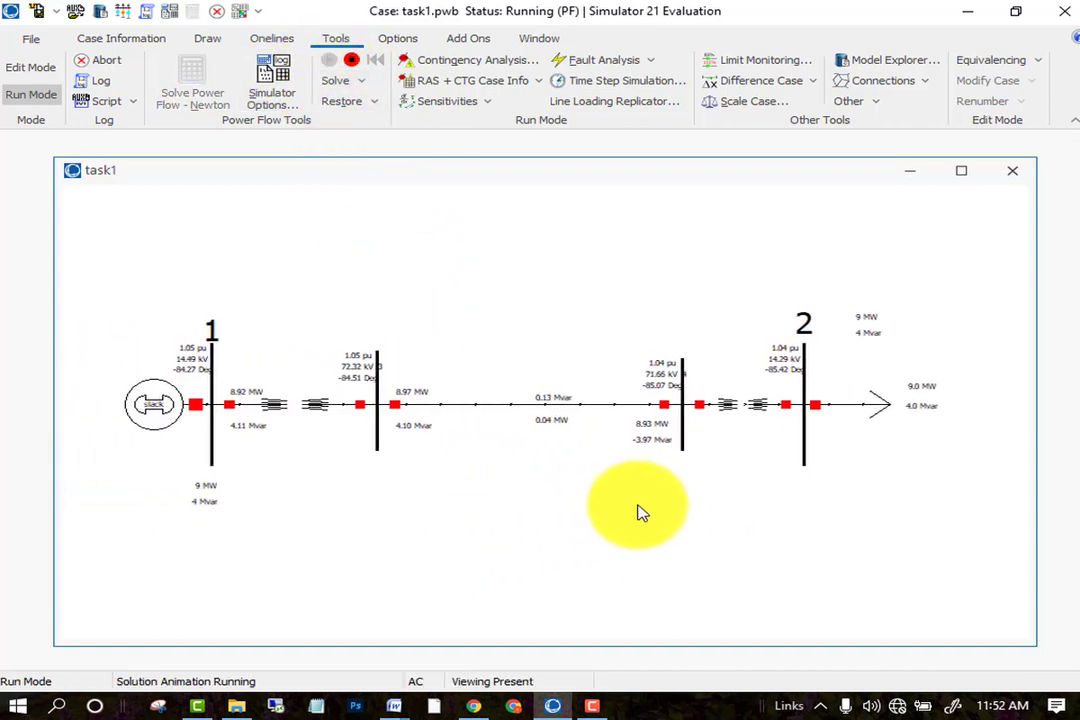
pyautogui.scroll(2, 610, 513)
pyautogui.scroll(2, 604, 514)
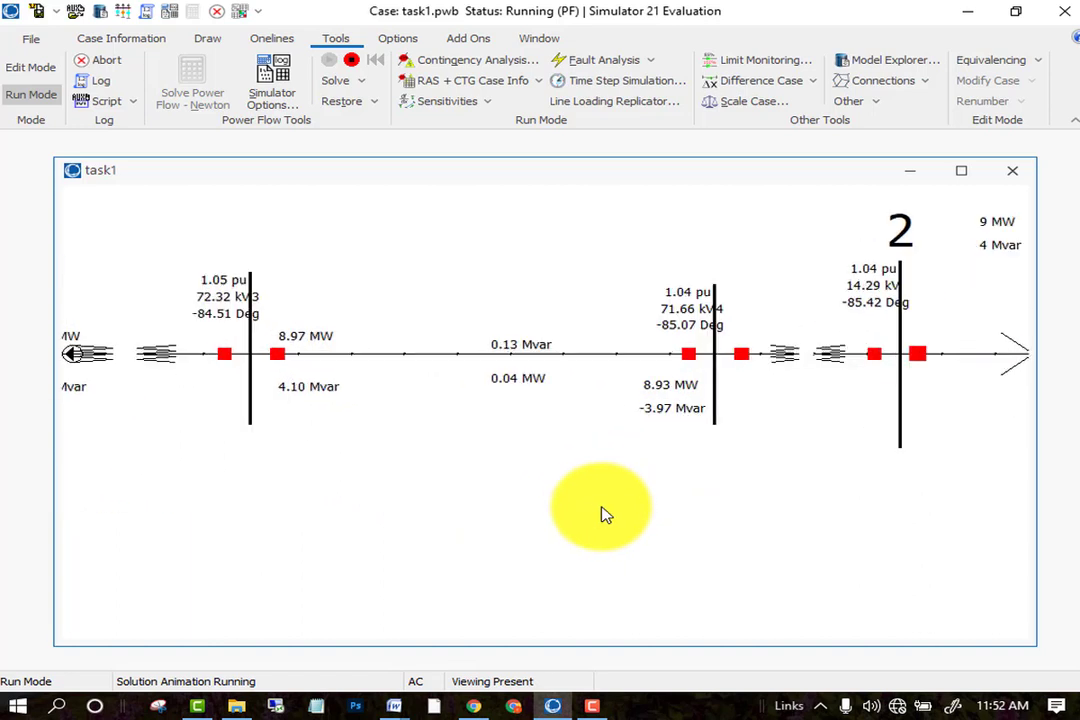
pyautogui.hscroll(-1, 600, 515)
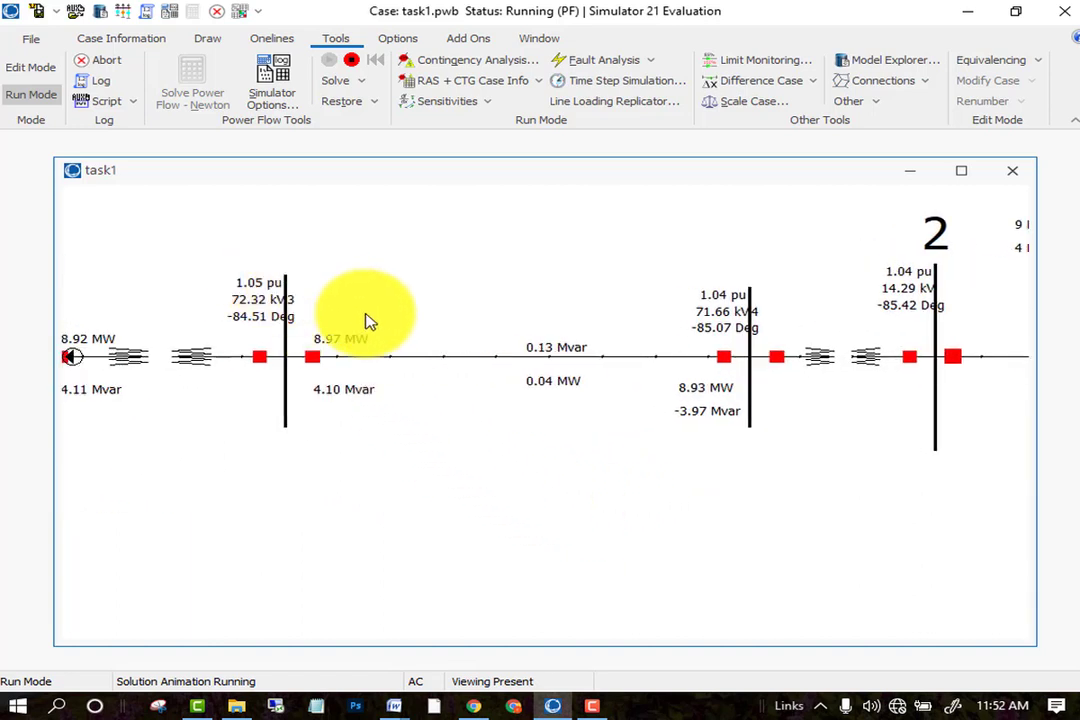
pyautogui.scroll(-3, 525, 420)
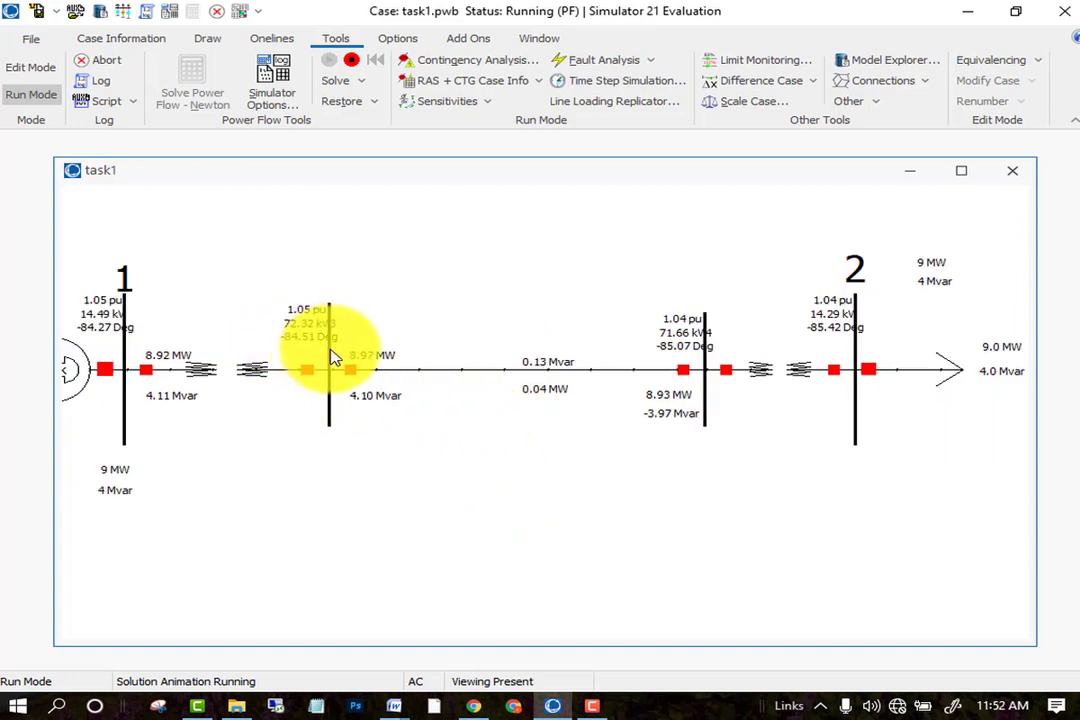
pyautogui.scroll(-2, 345, 390)
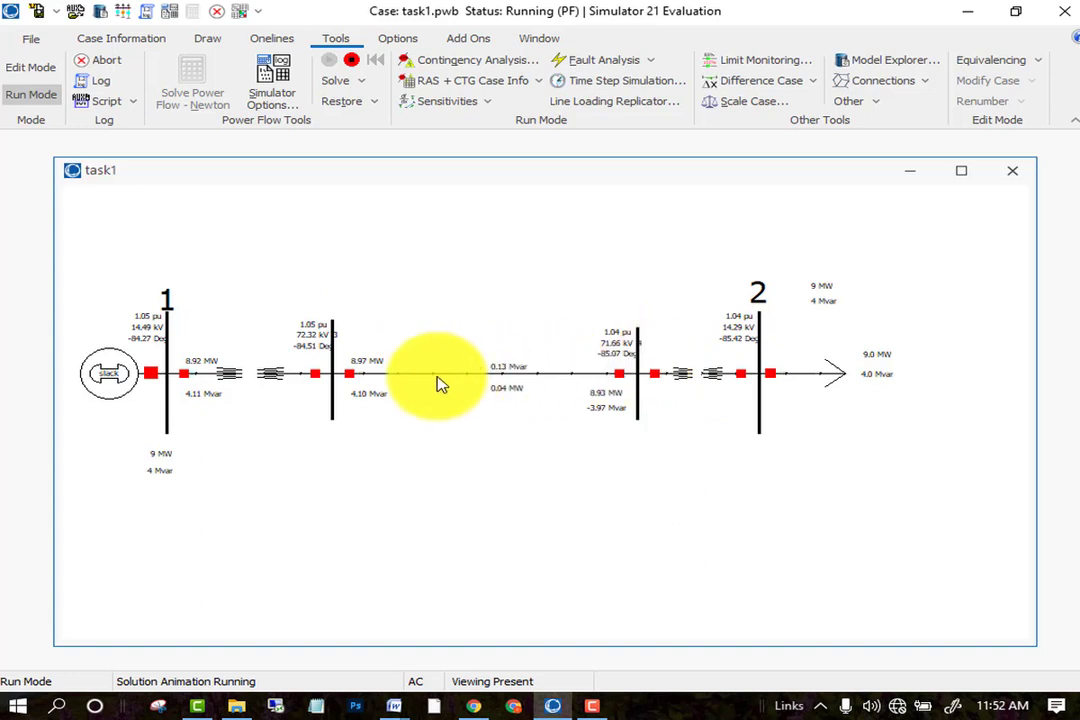
pyautogui.scroll(2, 405, 385)
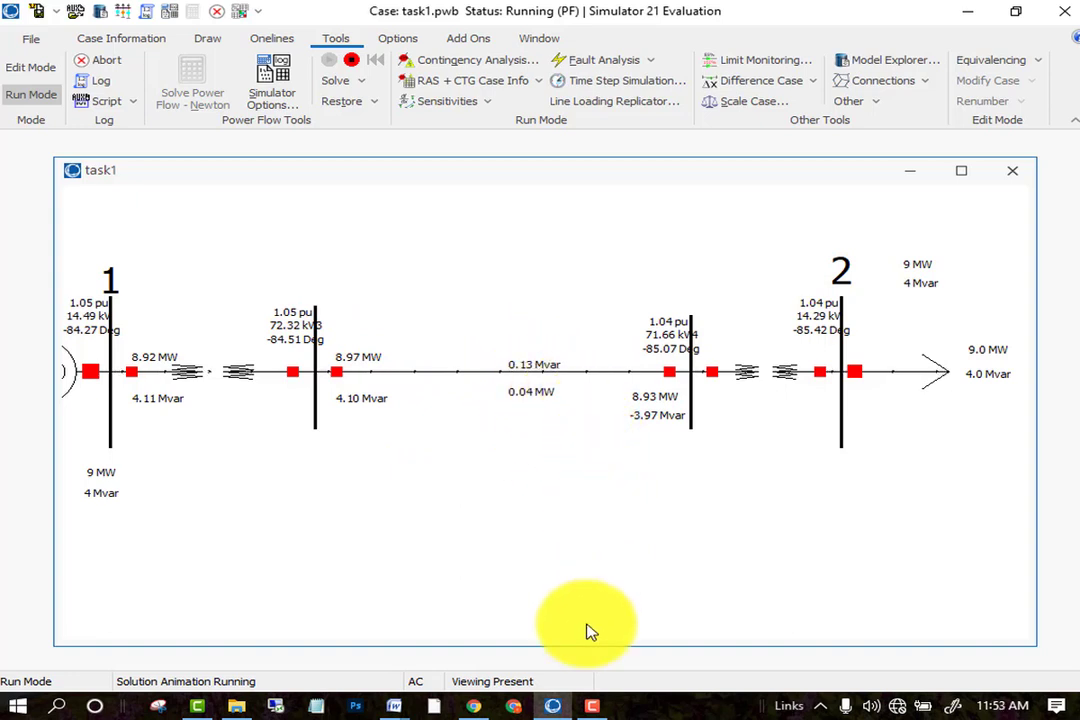
pyautogui.moveTo(610, 706)
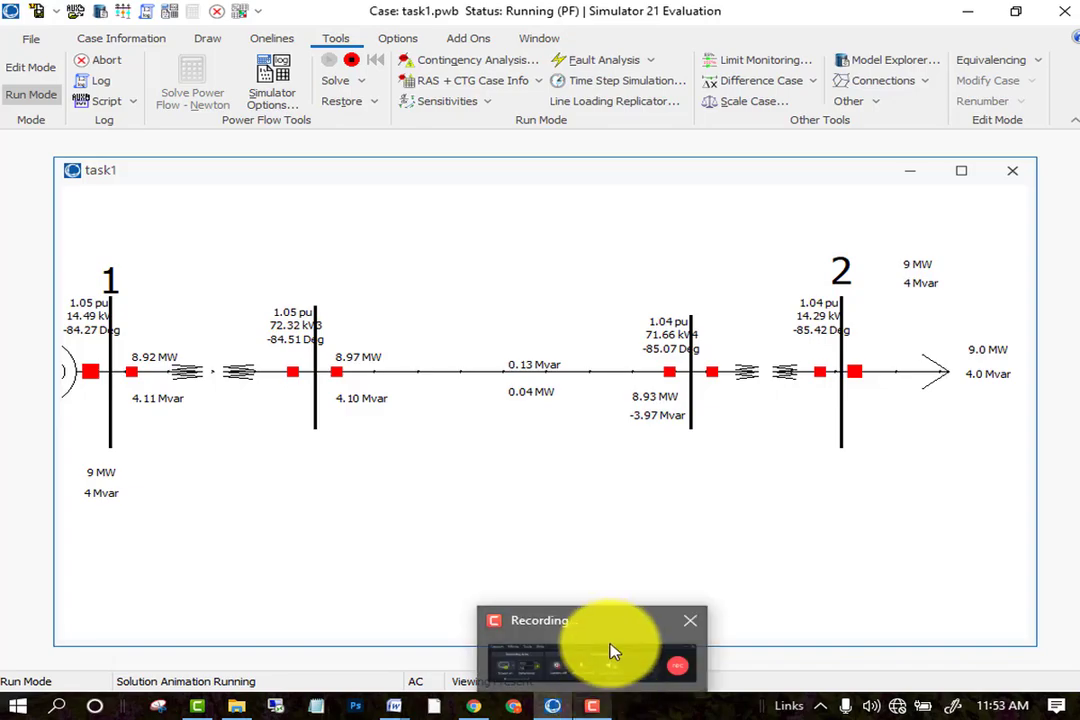
pyautogui.moveTo(610, 653)
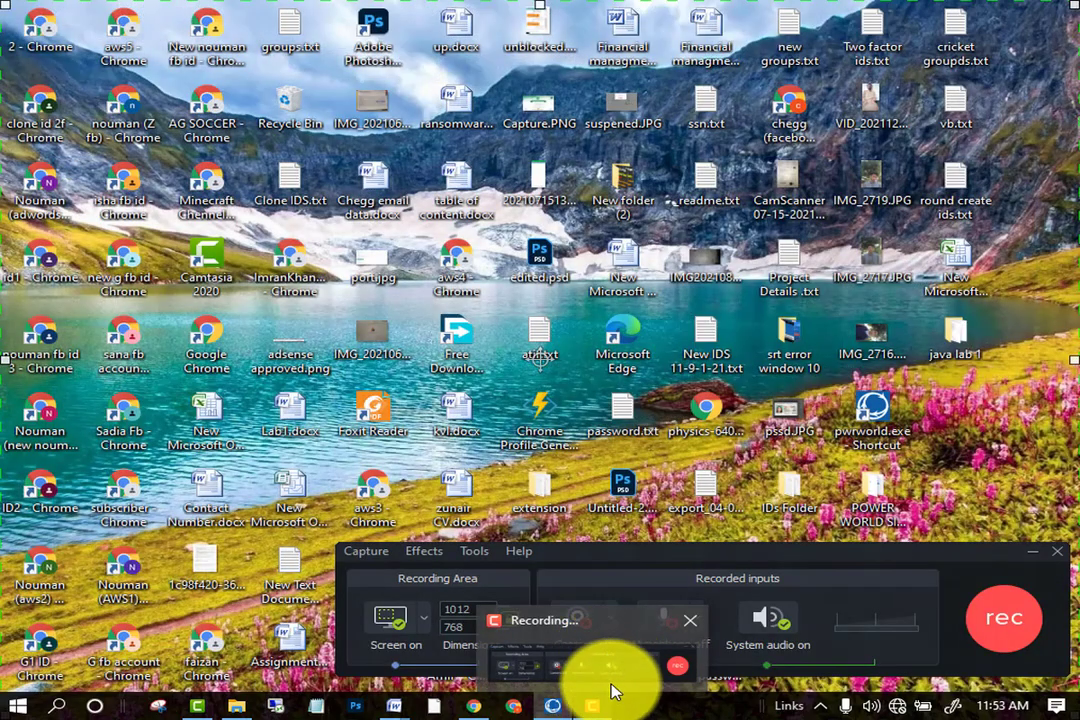
pyautogui.click(606, 658)
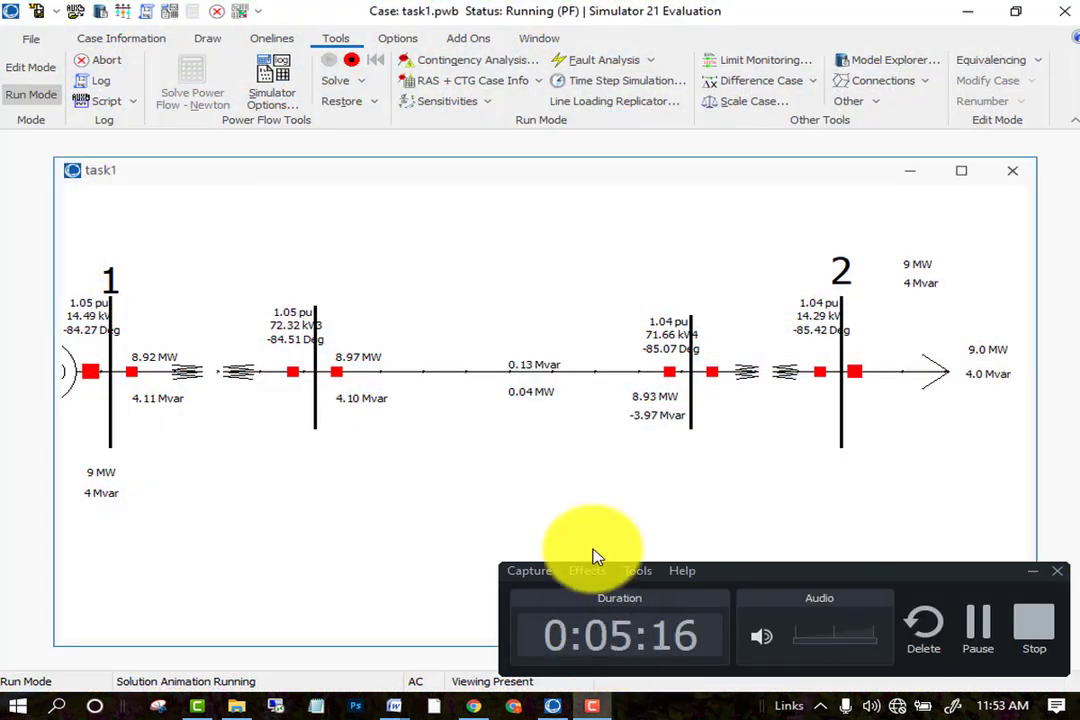
pyautogui.click(1033, 571)
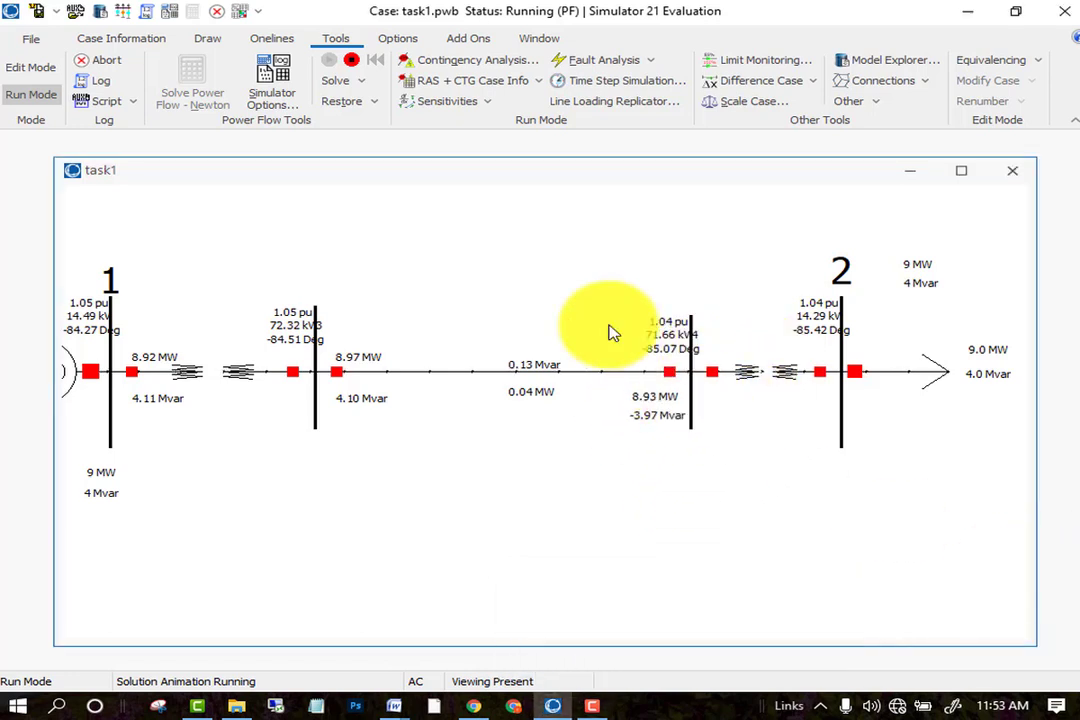
pyautogui.click(145, 40)
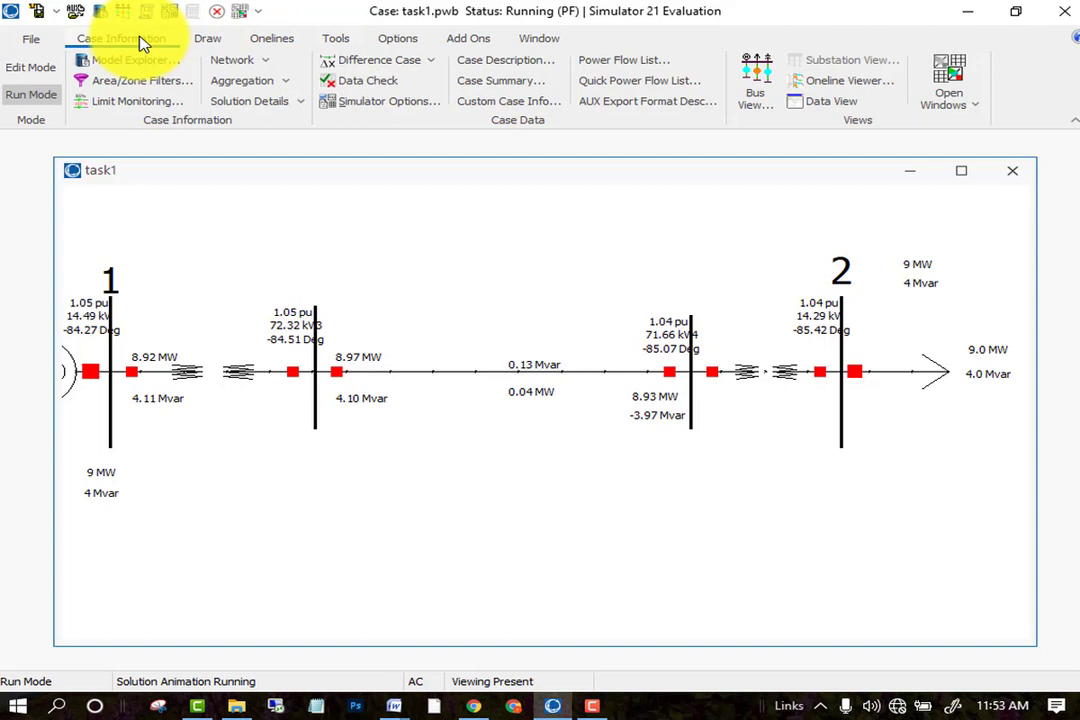
pyautogui.click(248, 61)
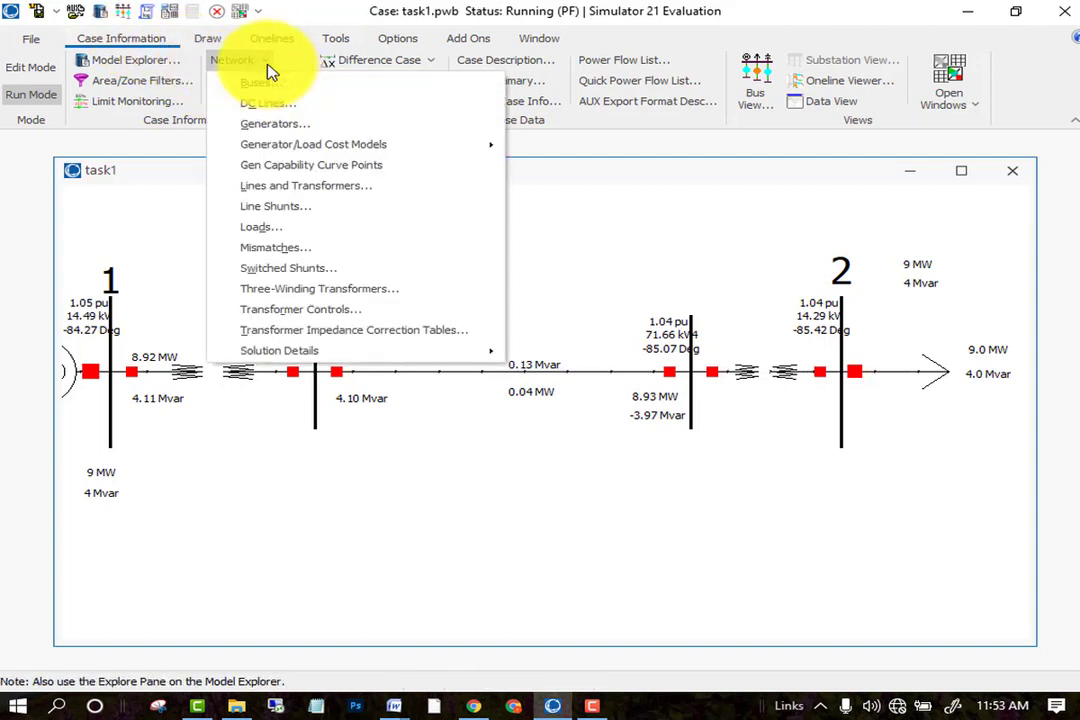
pyautogui.click(268, 92)
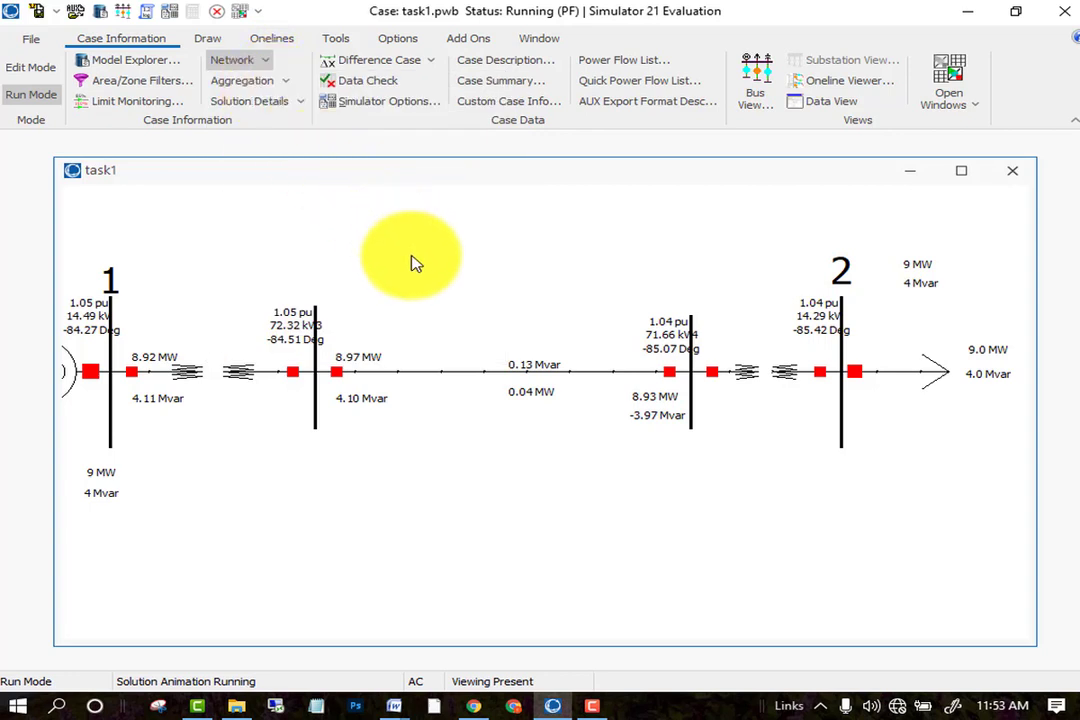
pyautogui.click(257, 80)
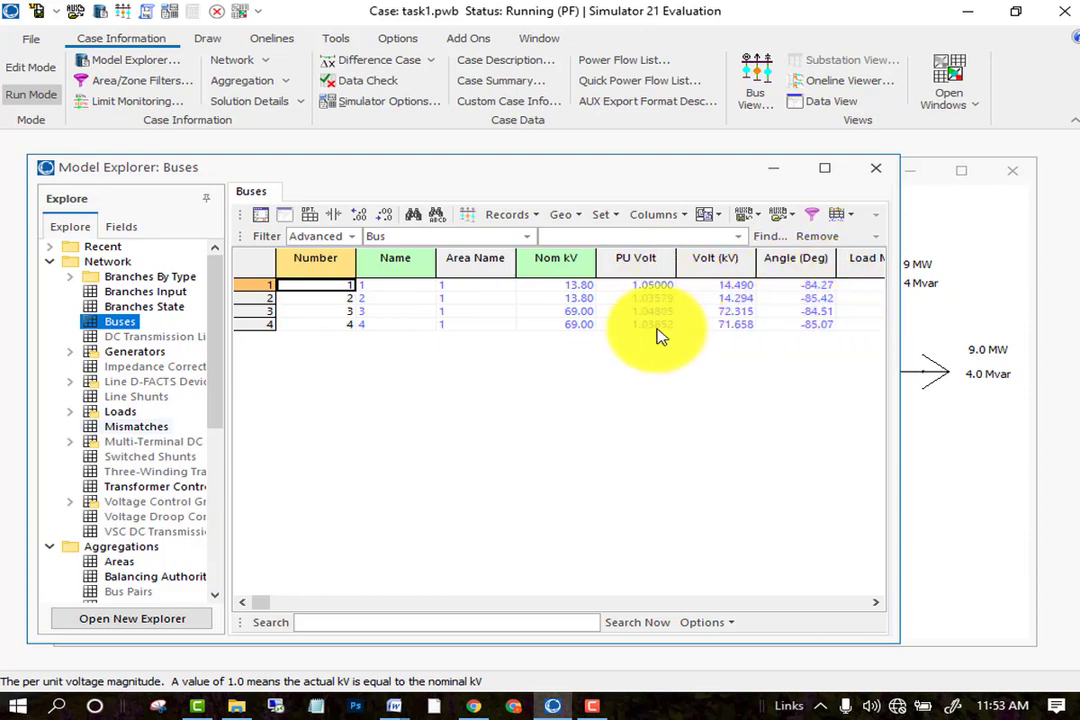
pyautogui.click(397, 311)
pyautogui.click(550, 313)
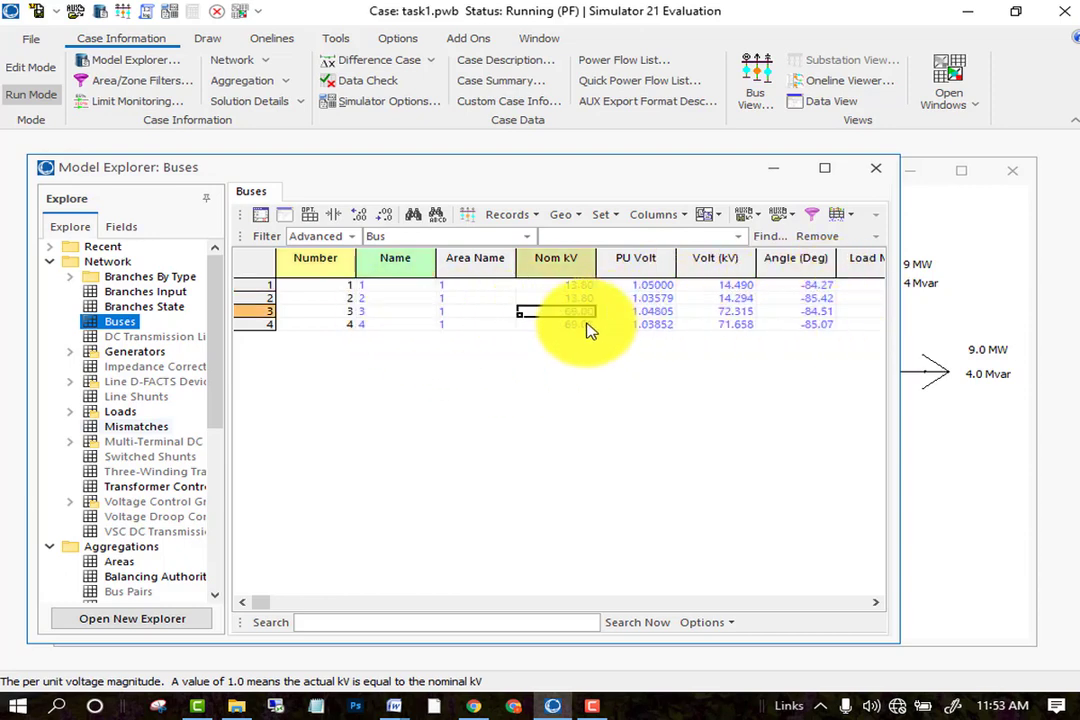
pyautogui.click(586, 326)
pyautogui.click(689, 323)
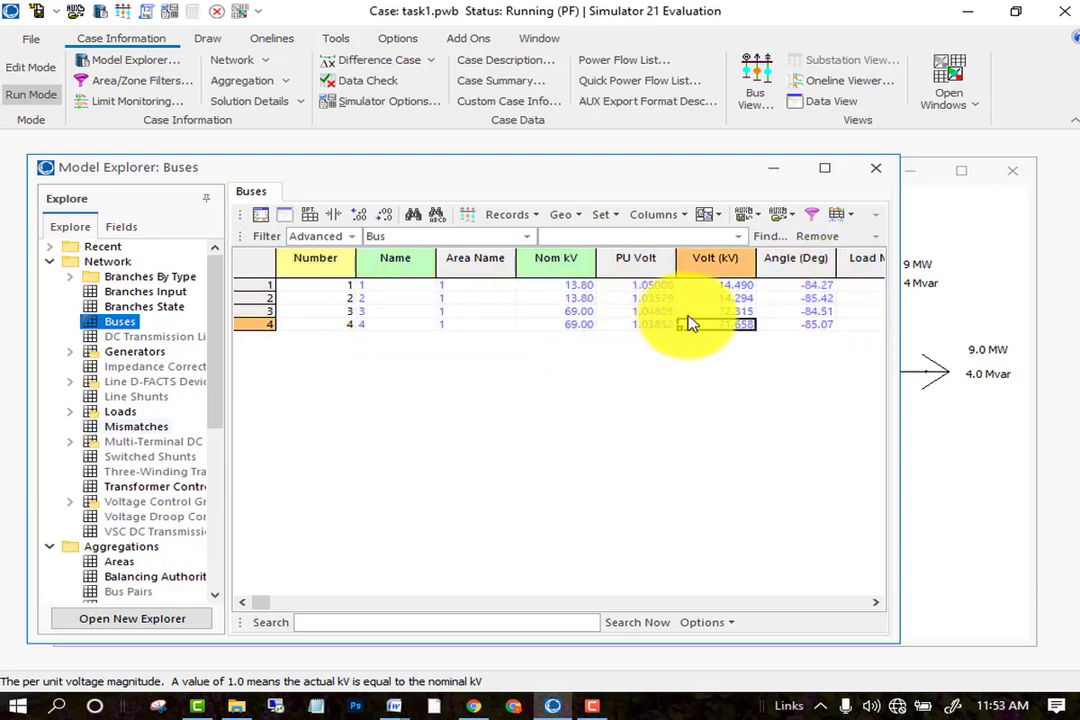
pyautogui.click(876, 168)
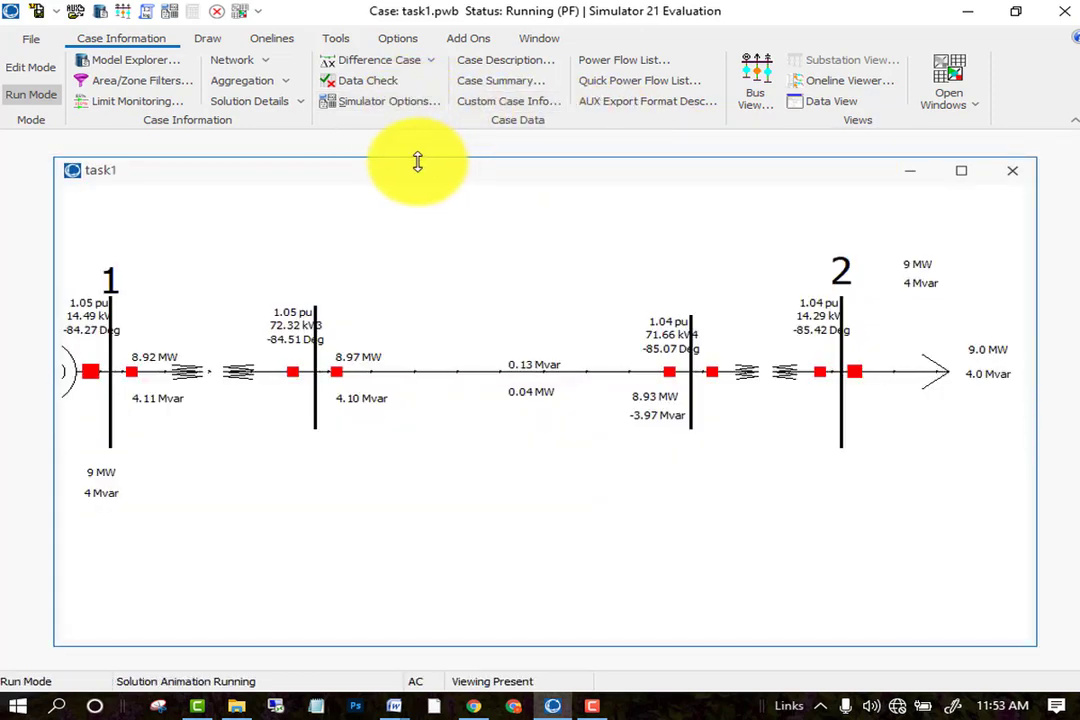
pyautogui.scroll(-3, 285, 306)
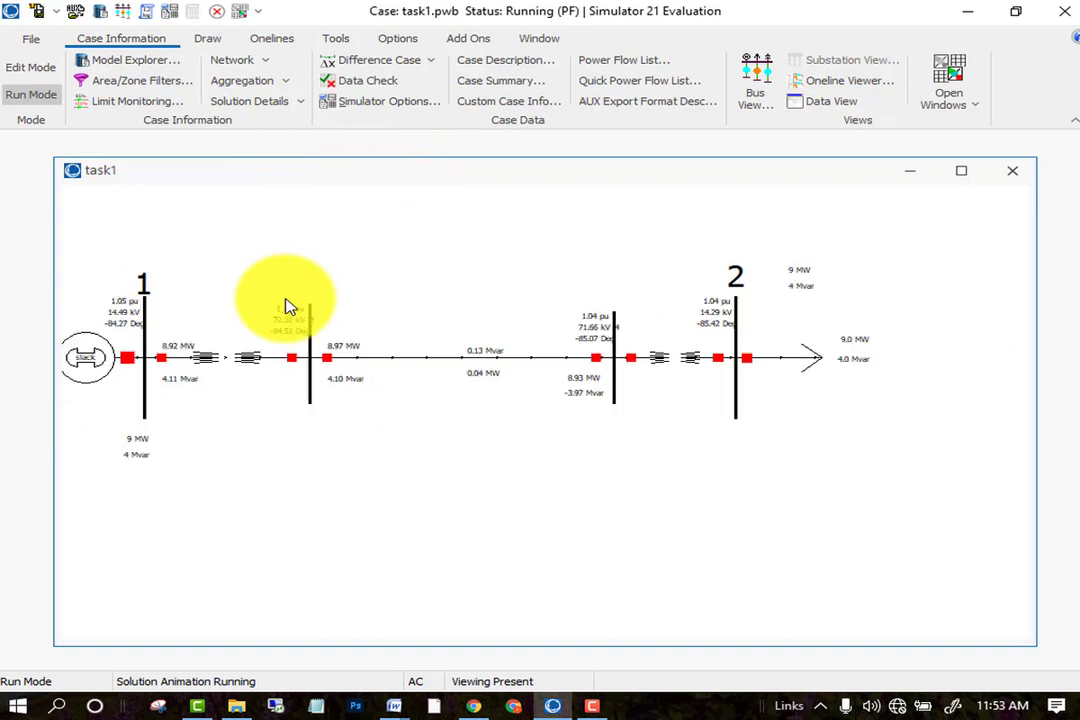
pyautogui.press('Left')
pyautogui.press('Up')
pyautogui.scroll(3, 485, 546)
pyautogui.moveTo(476, 541); pyautogui.dragTo(472, 541)
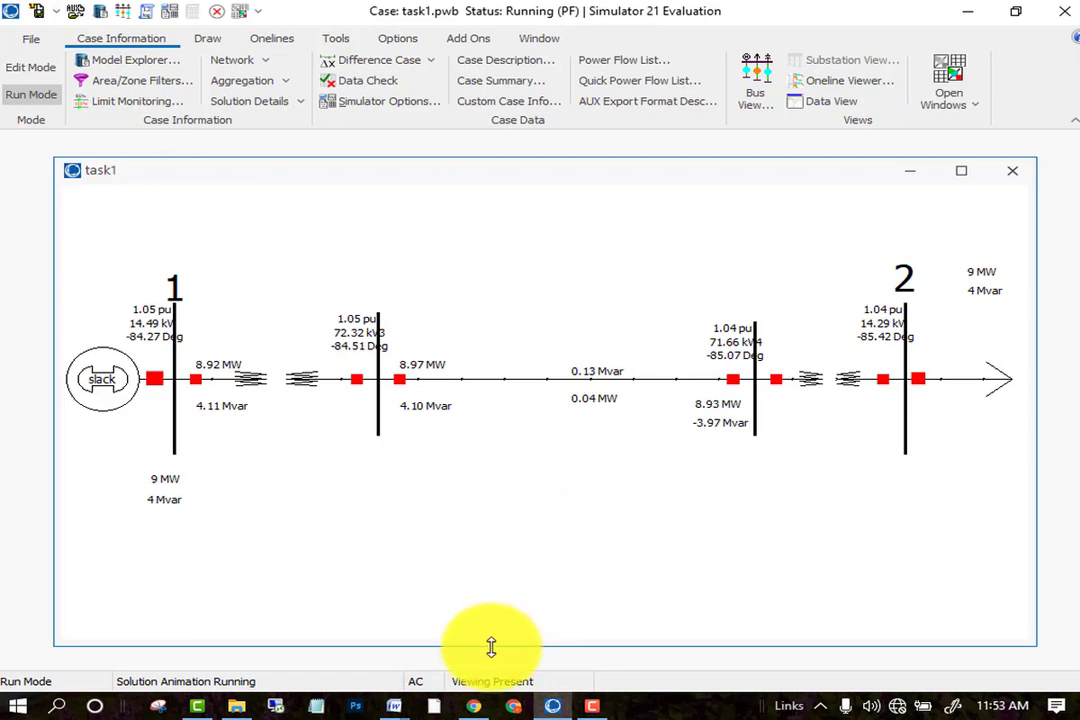
pyautogui.moveTo(398, 694)
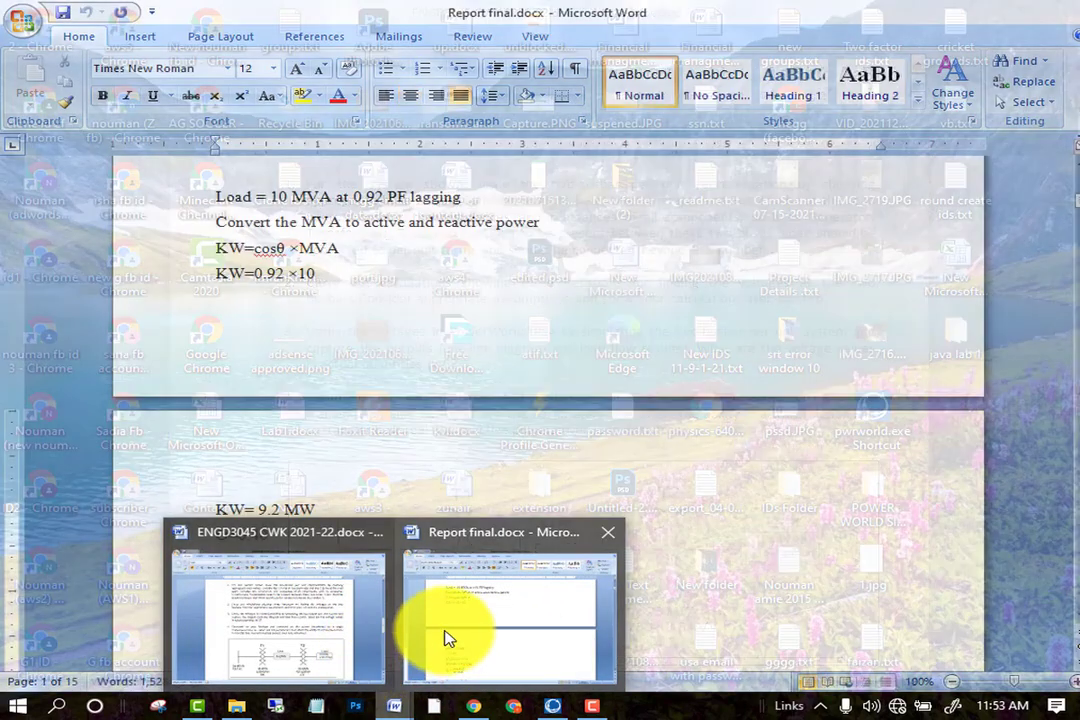
pyautogui.click(441, 640)
pyautogui.scroll(-15, 482, 446)
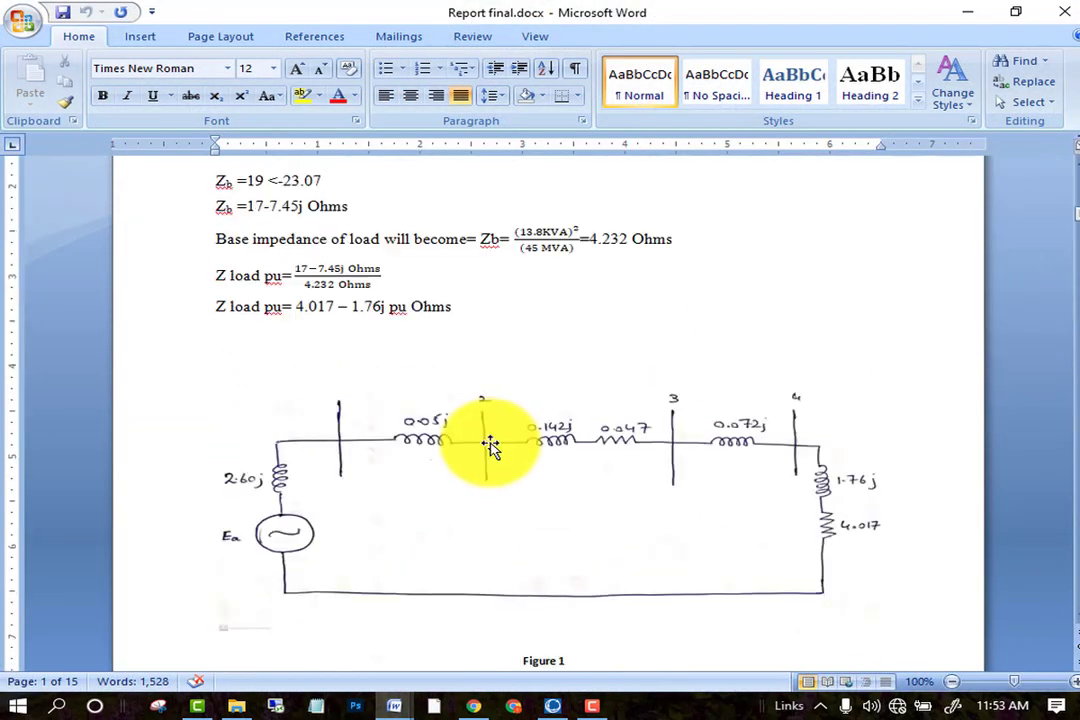
pyautogui.scroll(-10, 491, 444)
pyautogui.scroll(1, 400, 400)
pyautogui.scroll(-6, 316, 330)
pyautogui.scroll(2, 230, 236)
pyautogui.scroll(-10, 301, 357)
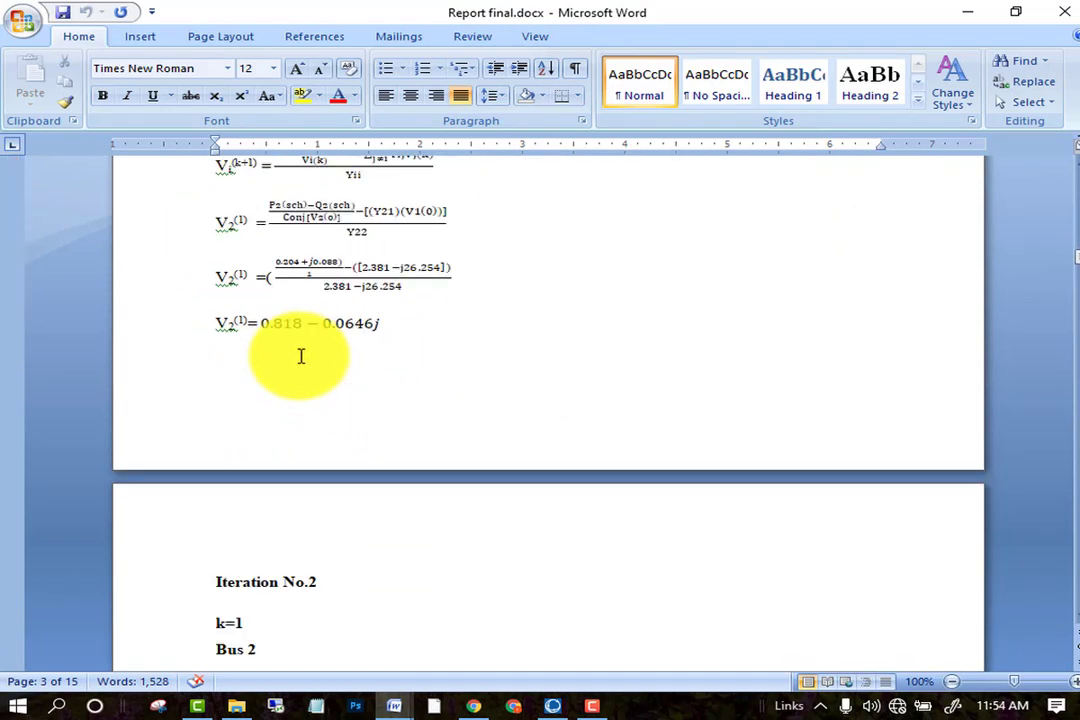
pyautogui.scroll(-12, 202, 390)
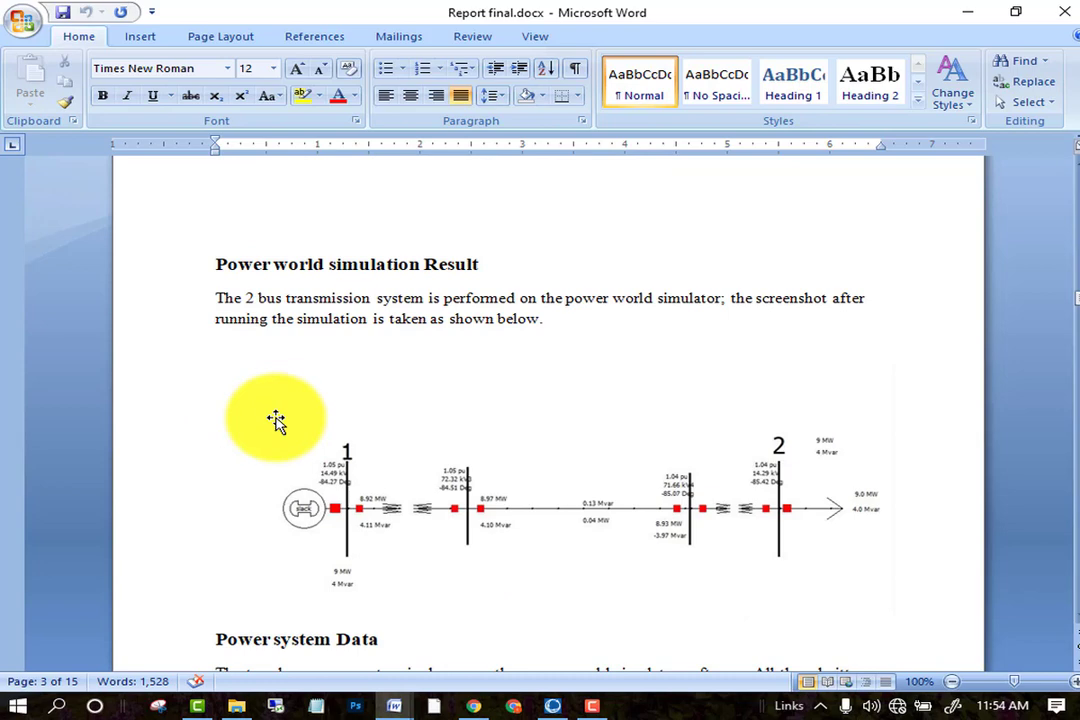
pyautogui.scroll(2, 241, 264)
pyautogui.scroll(-3, 241, 265)
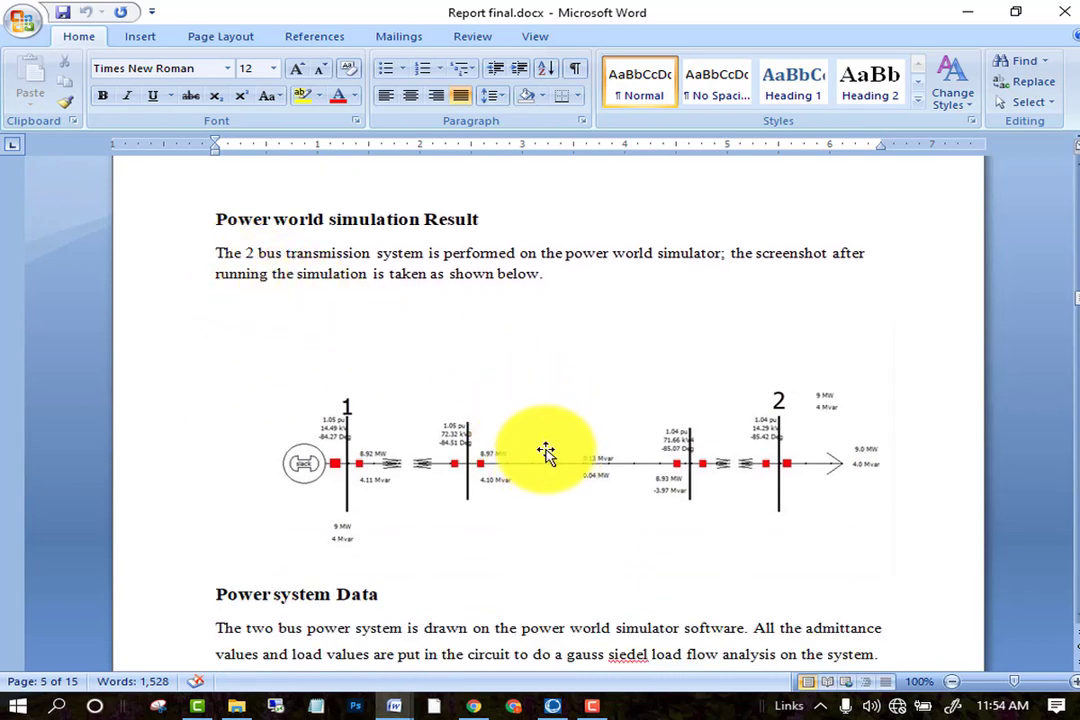
pyautogui.scroll(3, 549, 456)
pyautogui.scroll(-2, 545, 500)
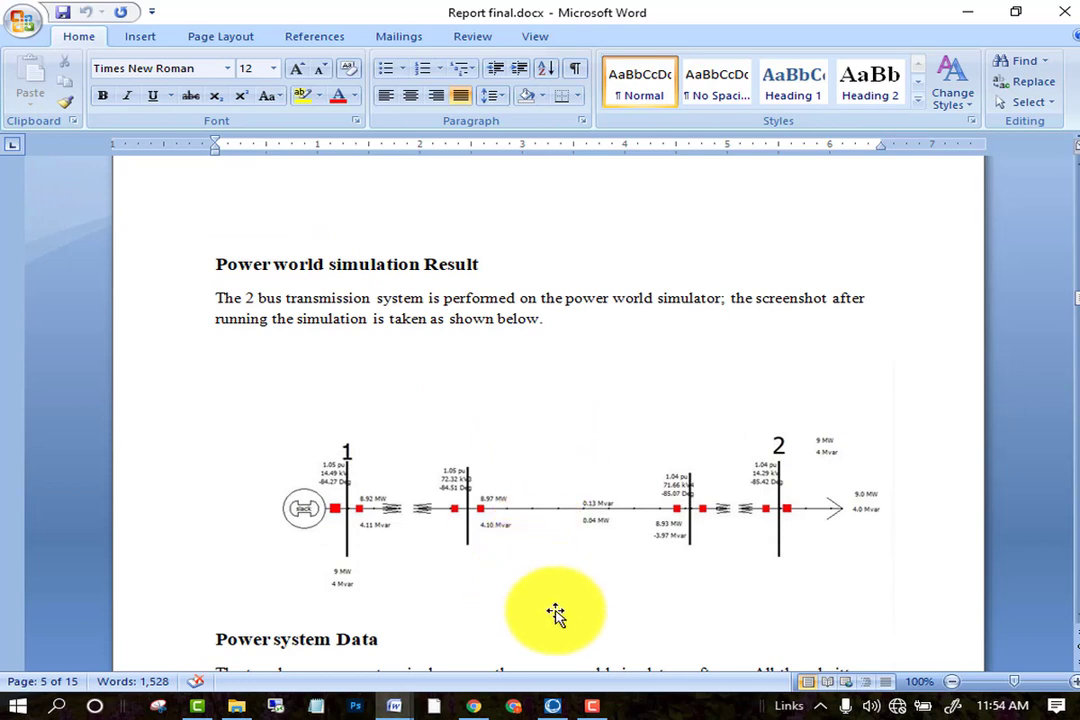
pyautogui.click(553, 706)
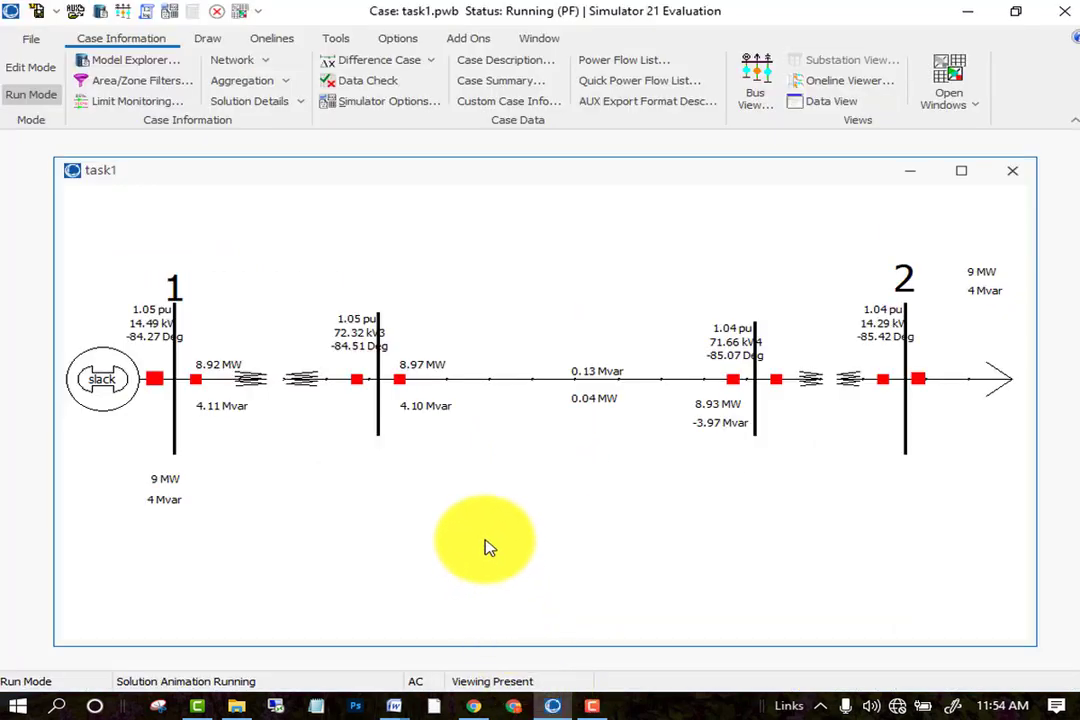